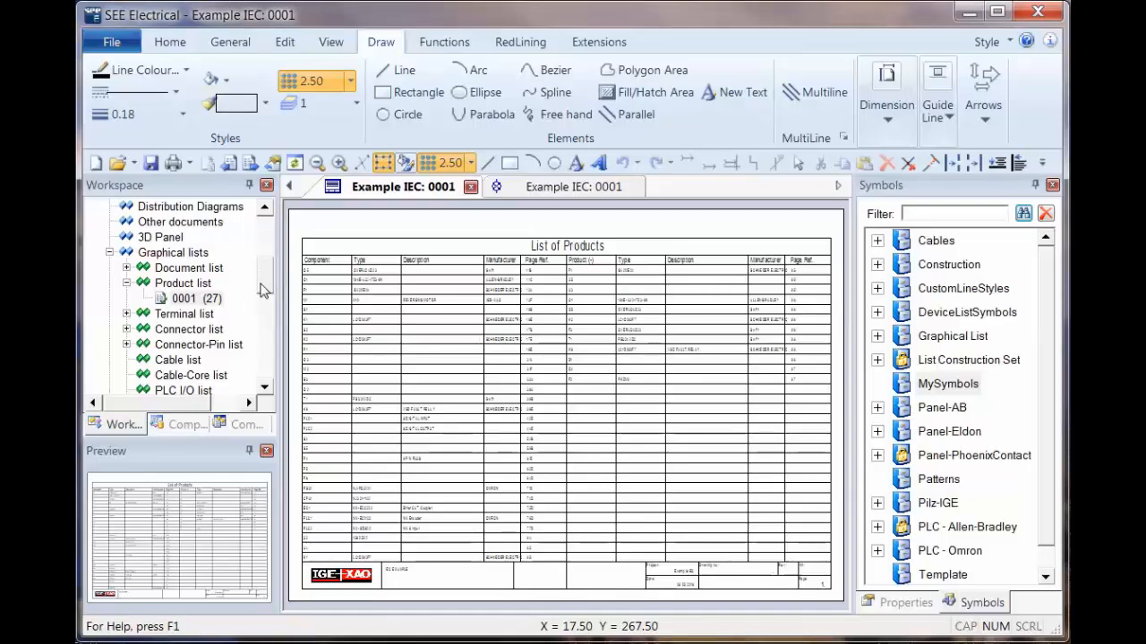
# Step: Open circuit diagram page 0001 and add a new page with page number 9 under Circuit Diagrams IEC
pyautogui.scroll(5, 268, 285)
pyautogui.doubleClick(188, 222)
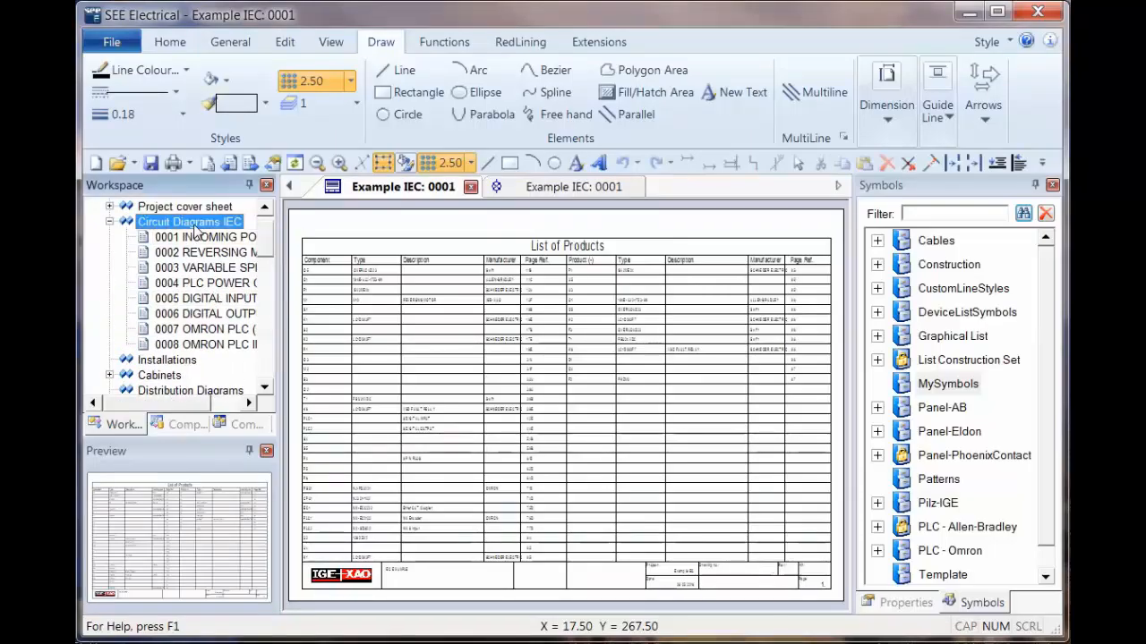
pyautogui.doubleClick(186, 224)
pyautogui.doubleClick(193, 237)
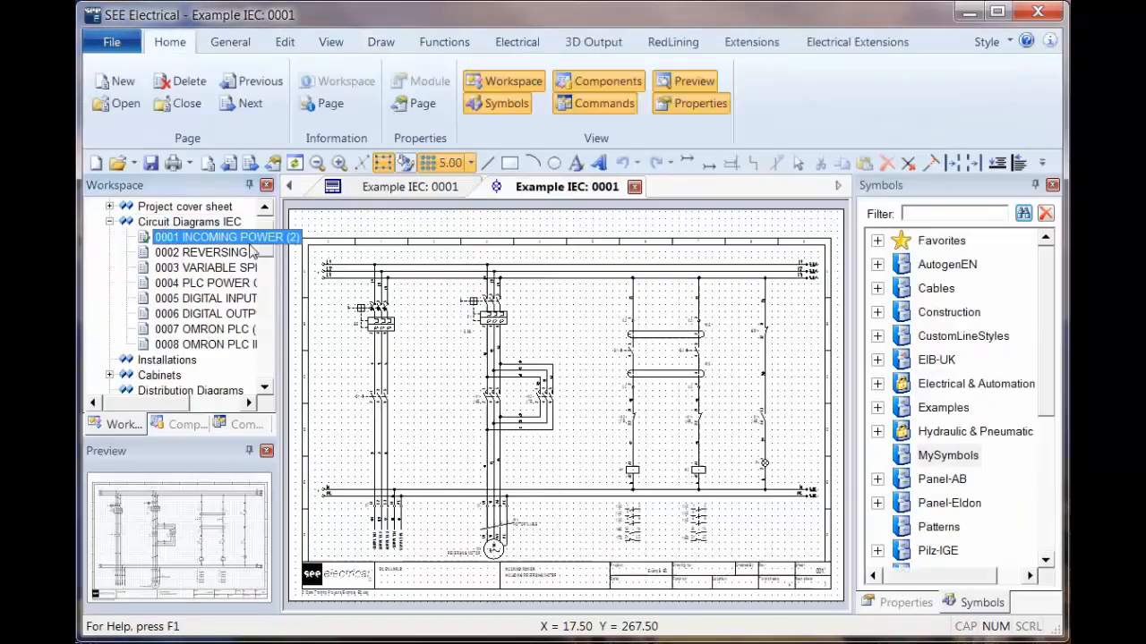
pyautogui.rightClick(201, 225)
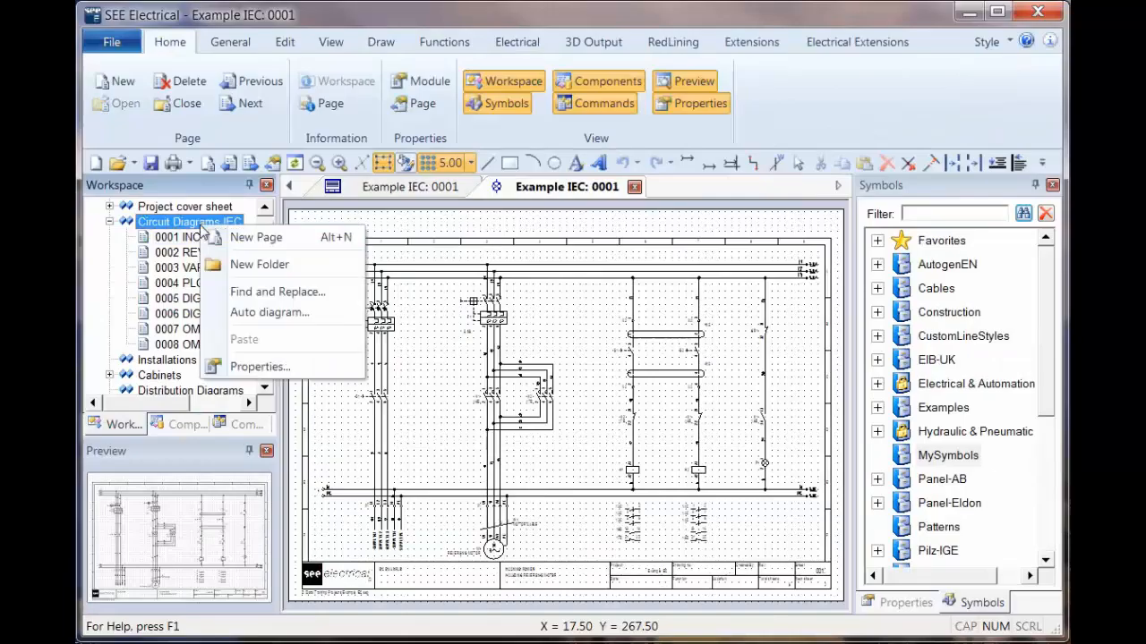
pyautogui.click(255, 239)
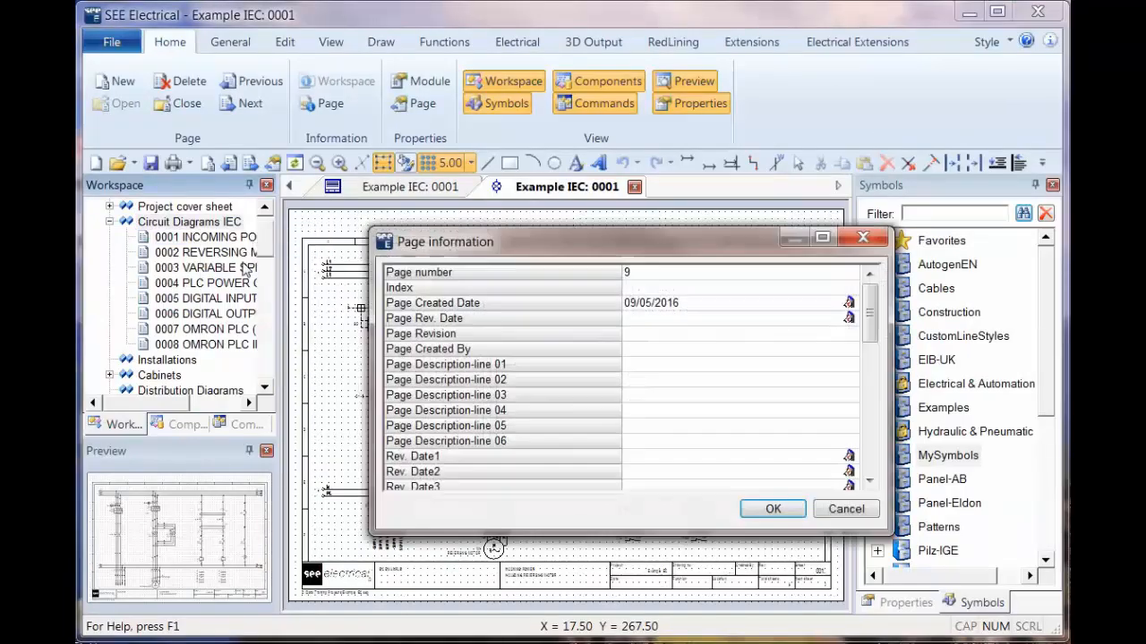
pyautogui.click(781, 508)
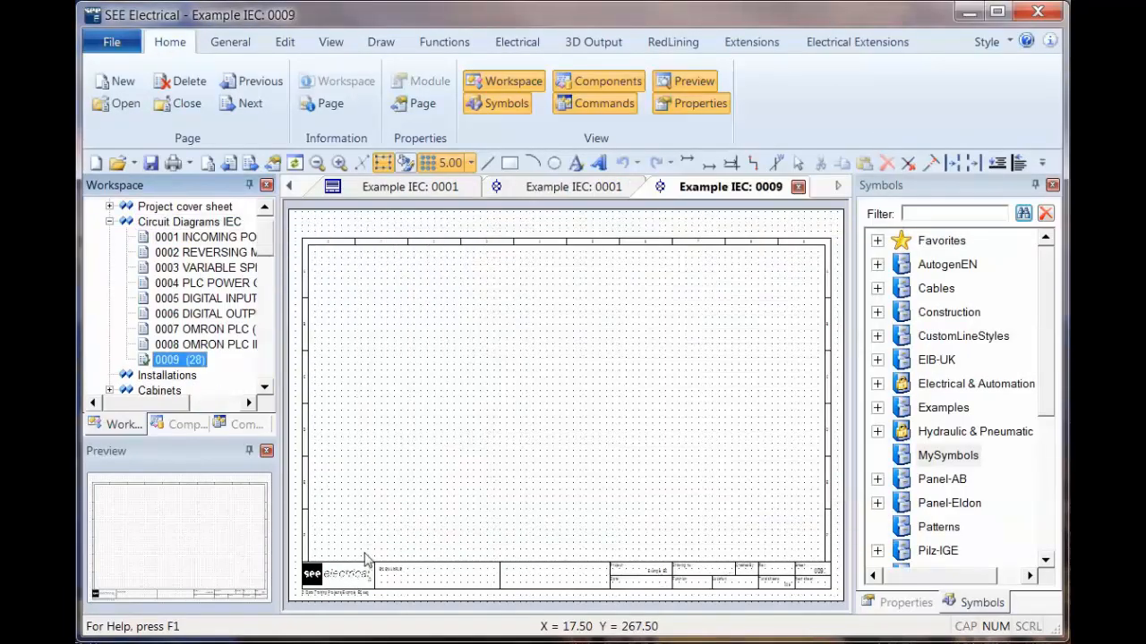
# Step: Explode the page template on the new circuit diagram page and select all title block elements along the sheet's lower edge
pyautogui.scroll(3, 366, 559)
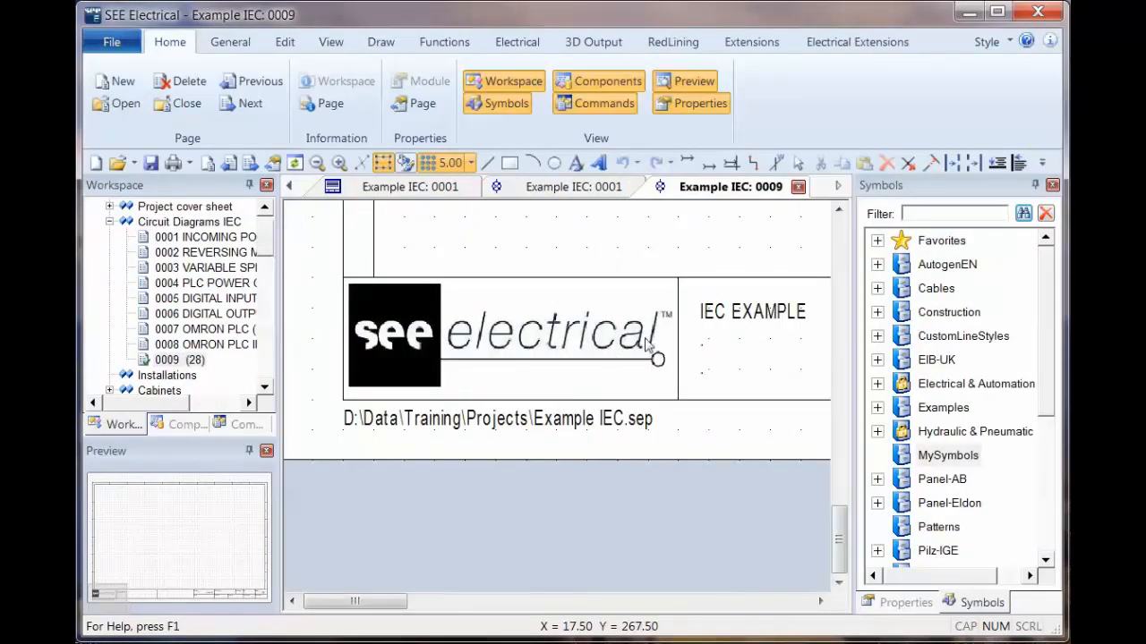
pyautogui.scroll(-2, 646, 345)
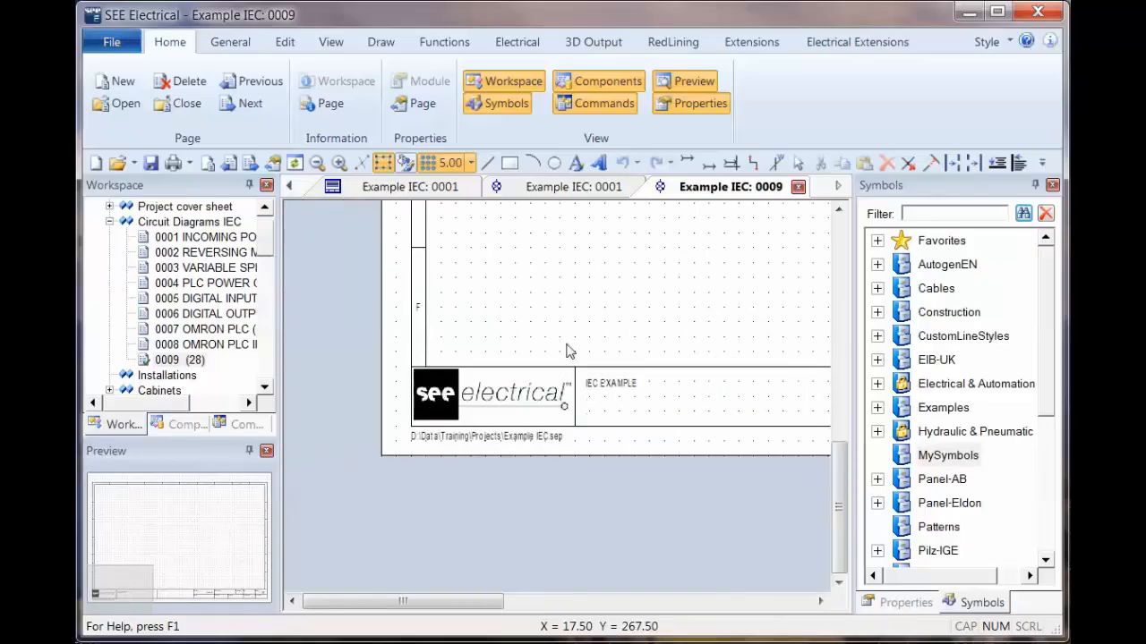
pyautogui.scroll(-3, 565, 351)
pyautogui.click(553, 379)
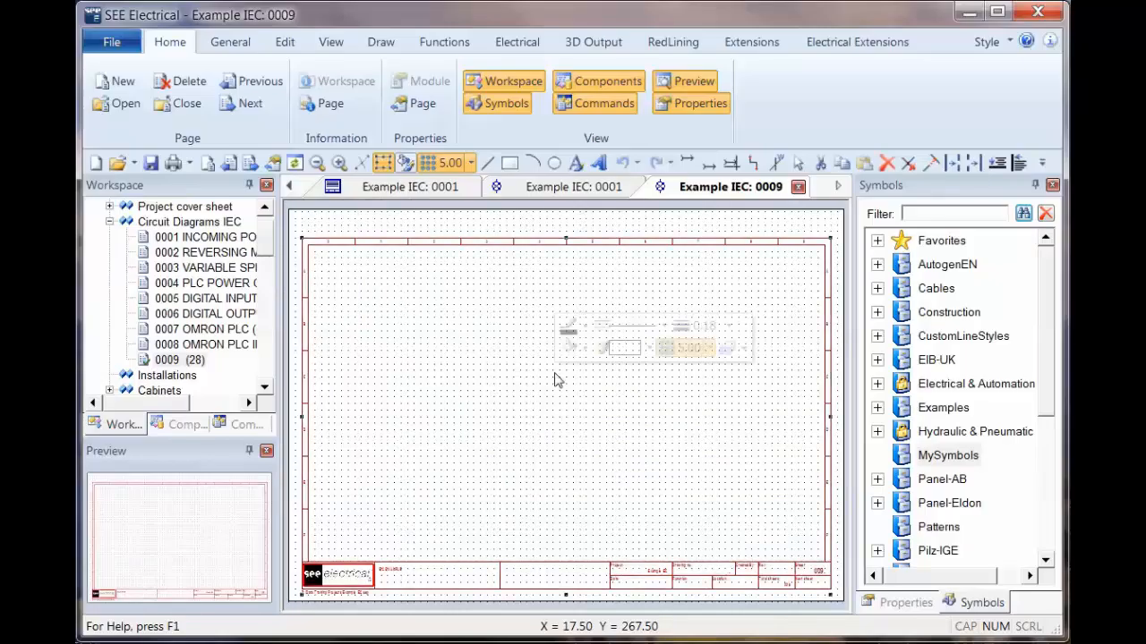
pyautogui.rightClick(488, 389)
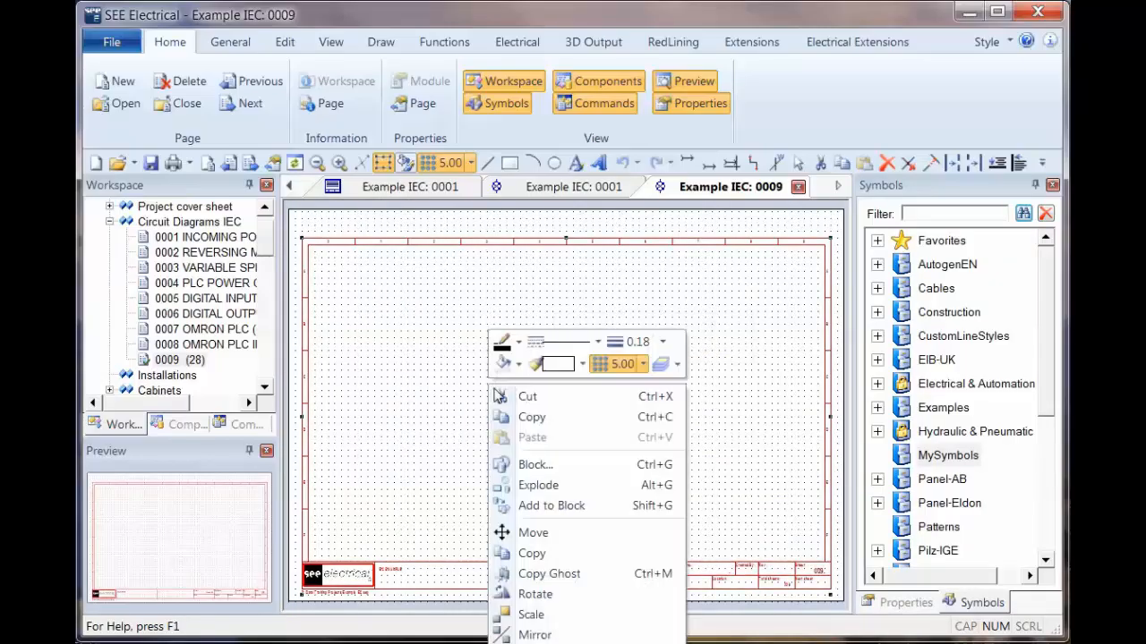
pyautogui.click(541, 485)
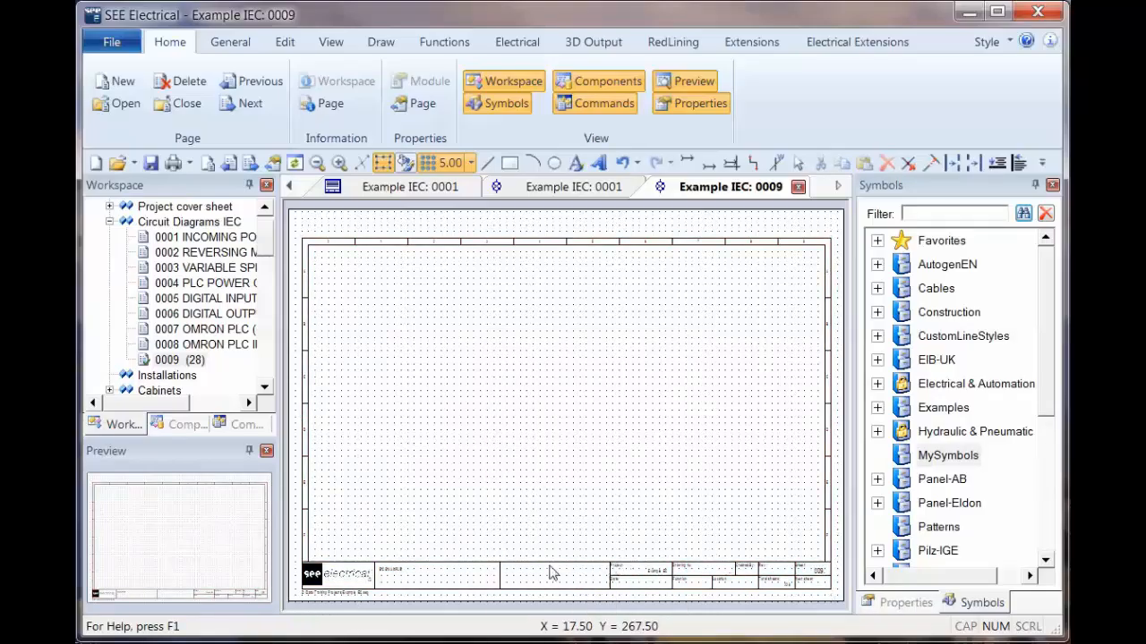
pyautogui.moveTo(295, 598); pyautogui.dragTo(850, 562)
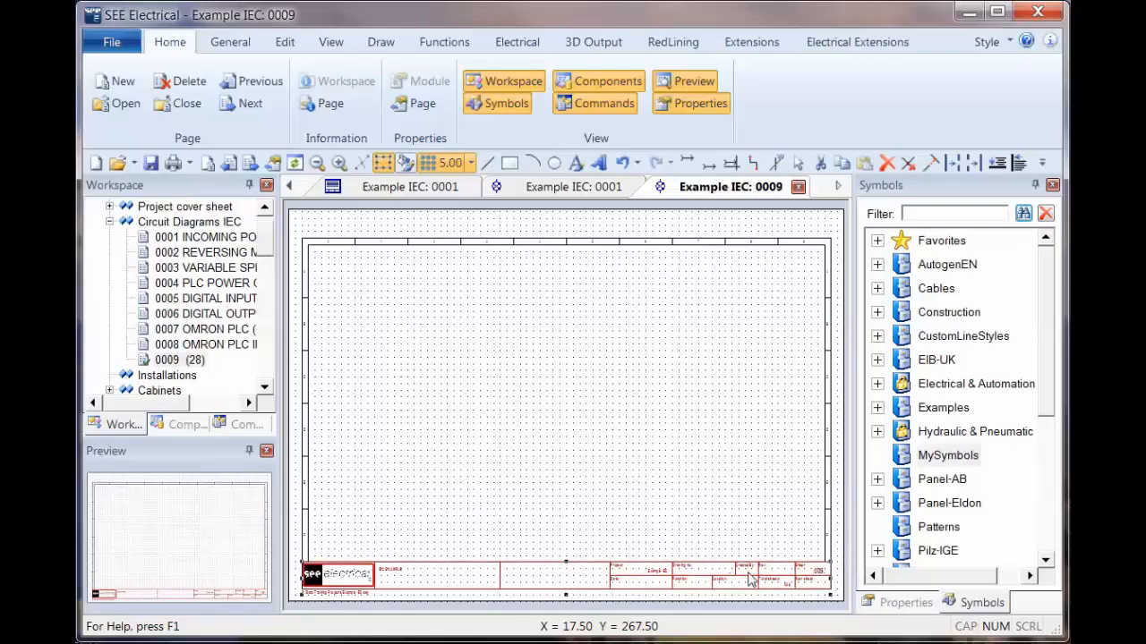
# Step: Create a new symbol database named ".IGE" and locate it in the symbol library
pyautogui.rightClick(998, 266)
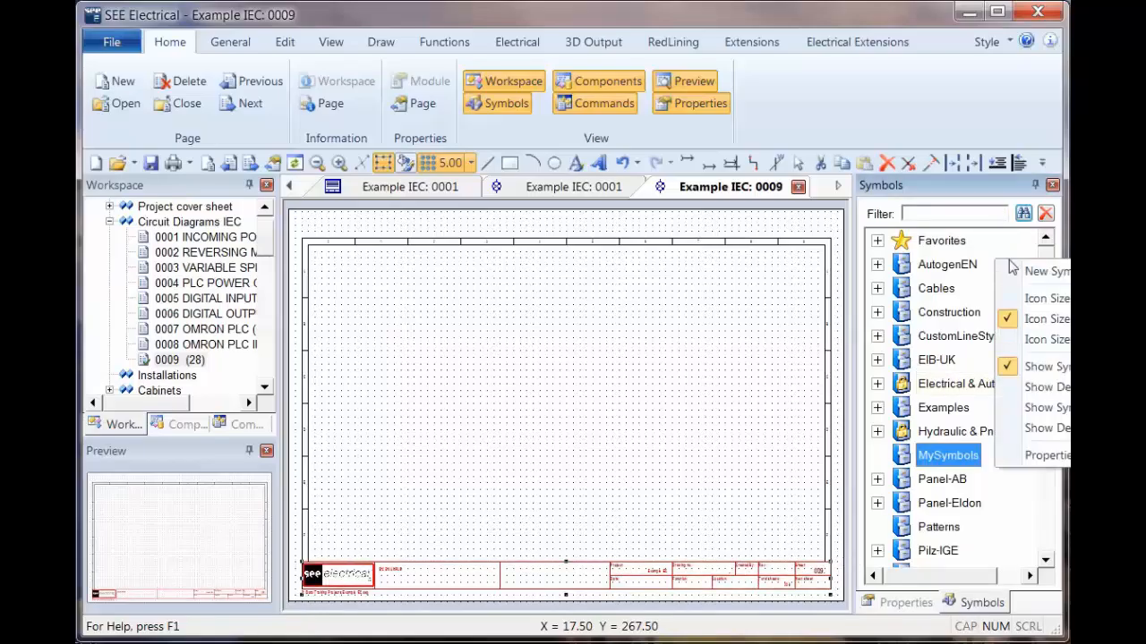
pyautogui.click(920, 265)
pyautogui.rightClick(922, 264)
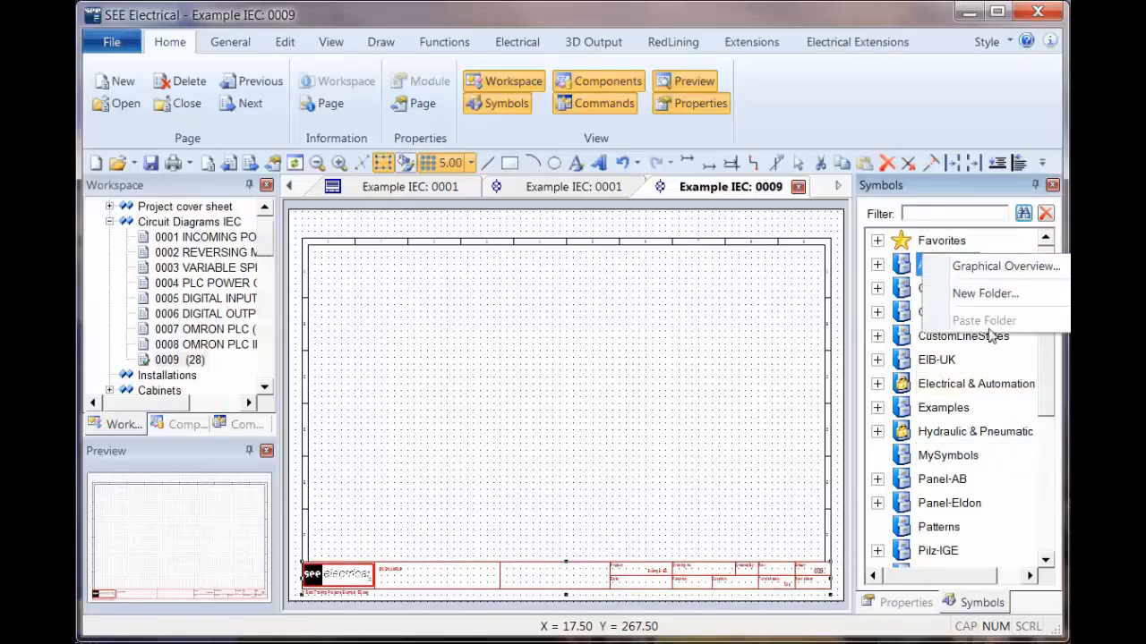
pyautogui.rightClick(989, 355)
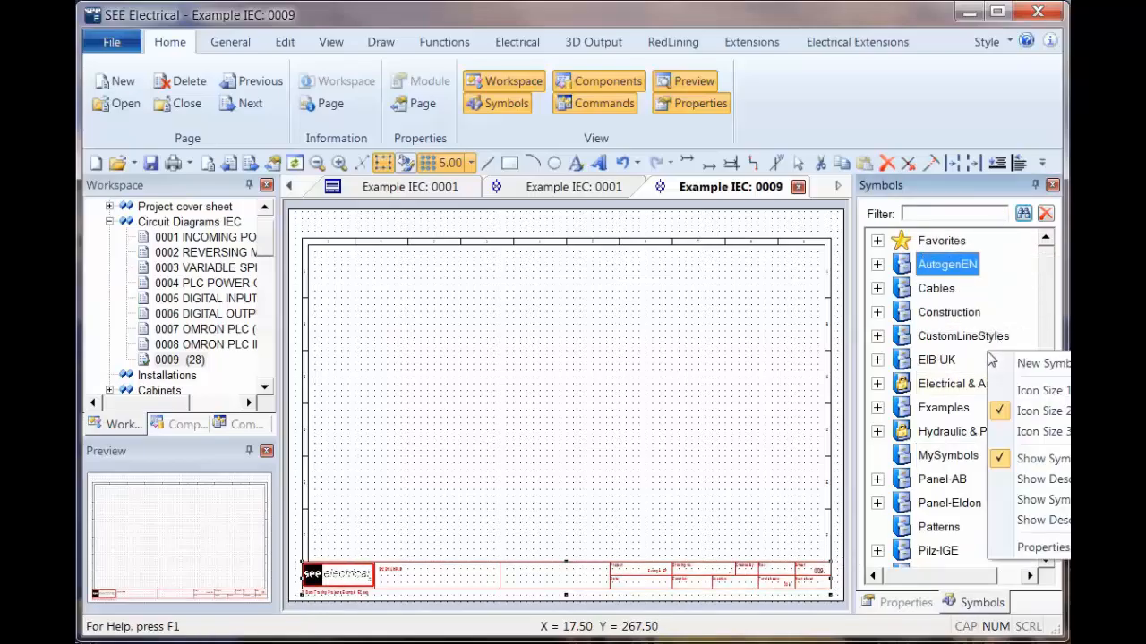
pyautogui.click(1041, 364)
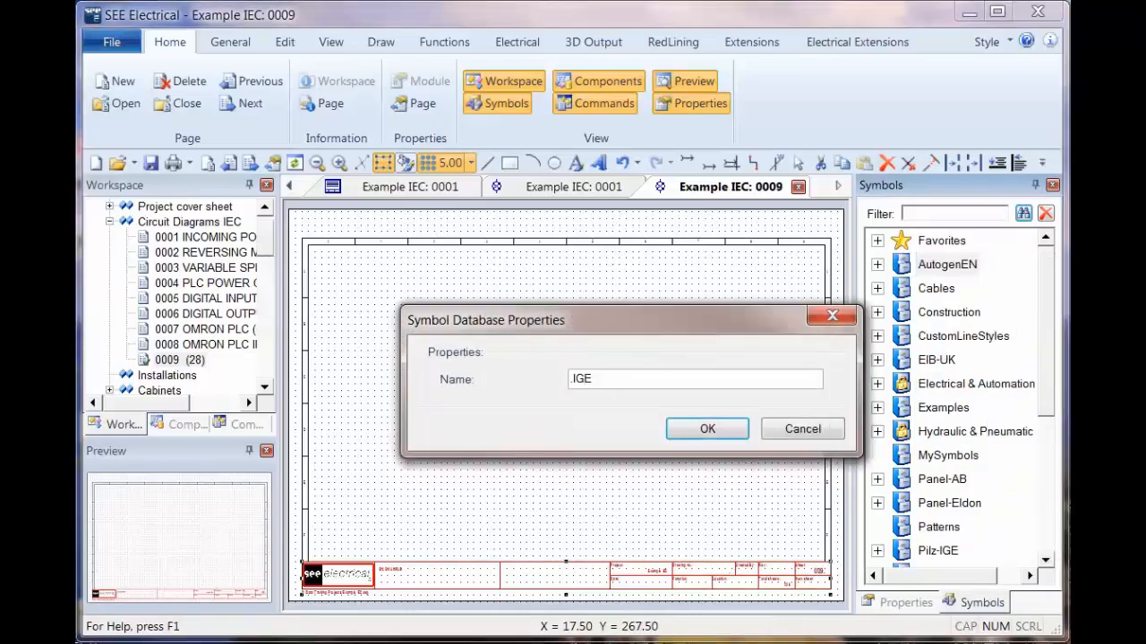
pyautogui.press('Return')
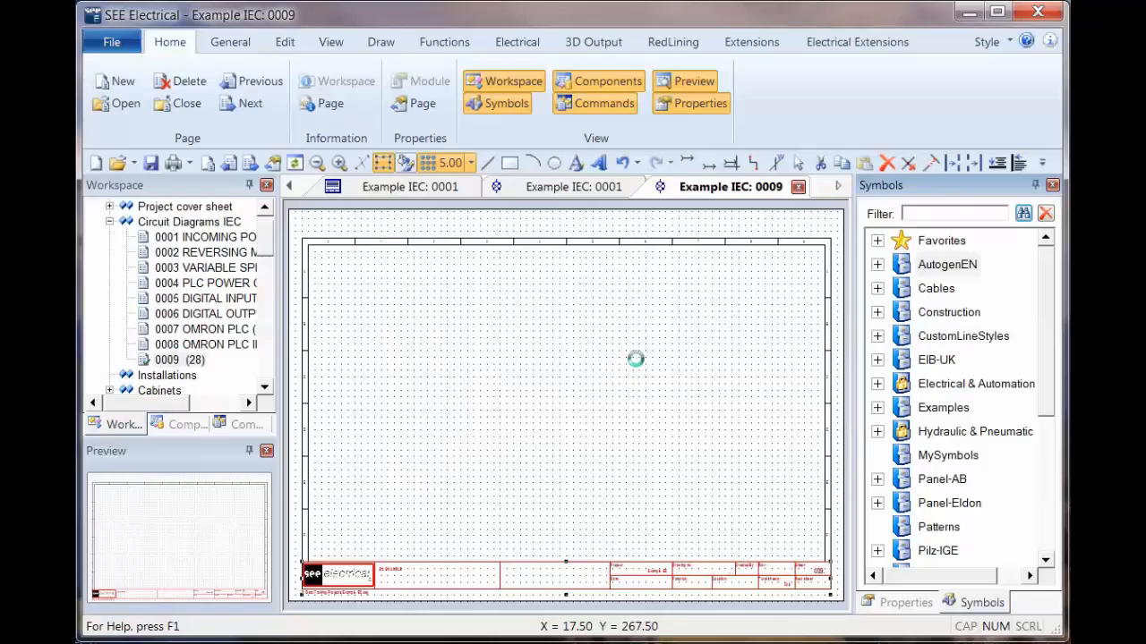
pyautogui.scroll(-4, 925, 268)
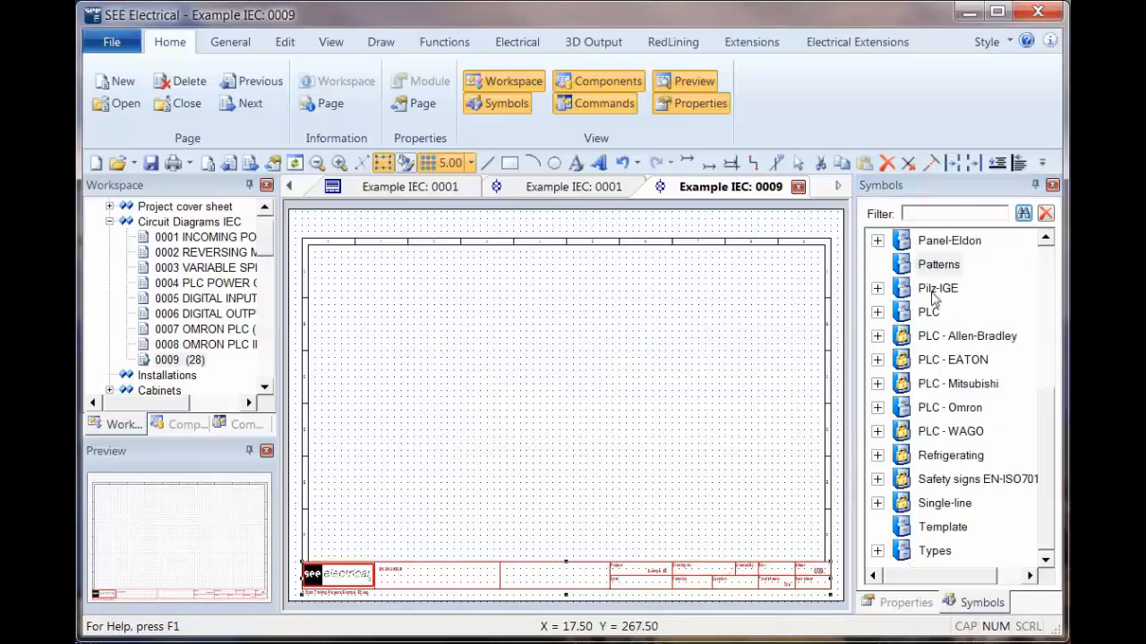
pyautogui.moveTo(1052, 401); pyautogui.dragTo(1064, 235)
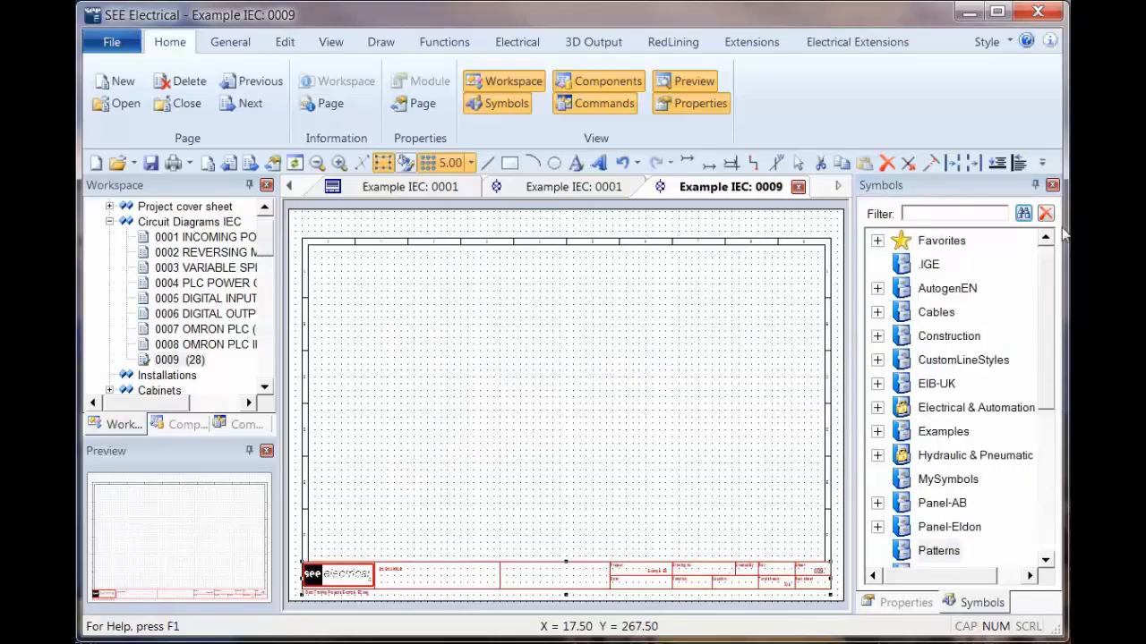
# Step: Add a folder named "Title block bits" to the .IGE symbol database
pyautogui.rightClick(931, 272)
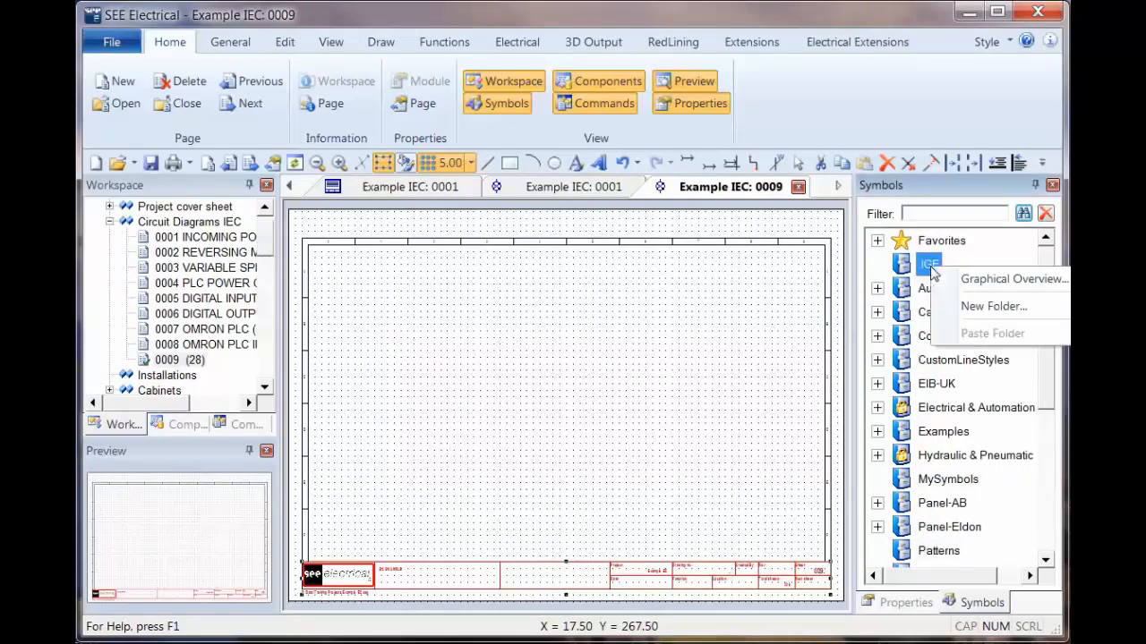
pyautogui.click(992, 306)
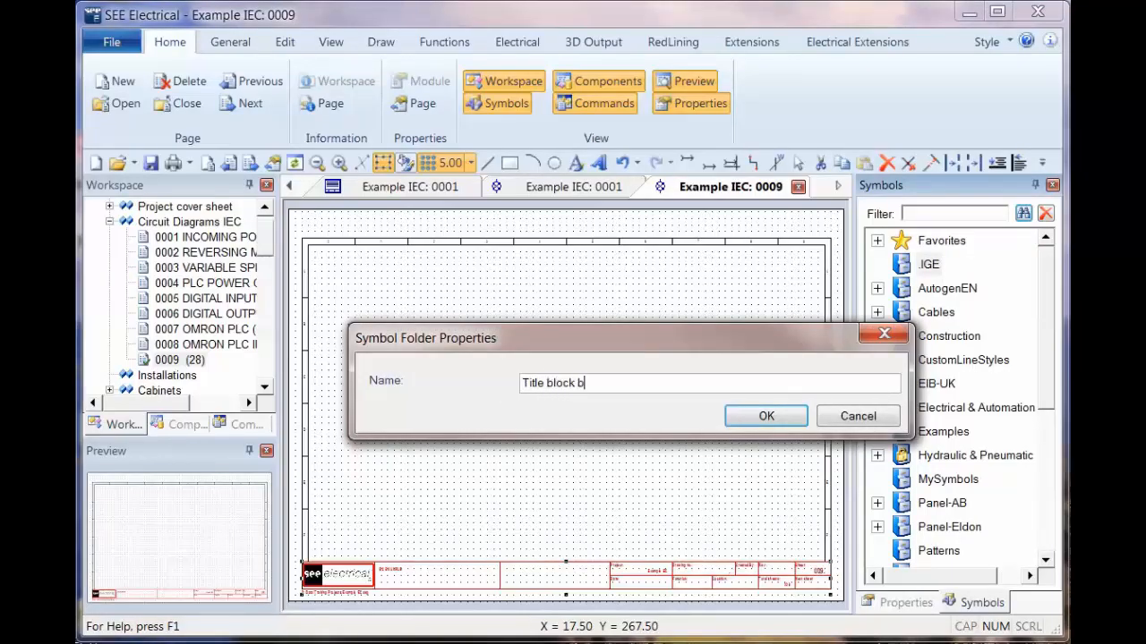
pyautogui.press('Return')
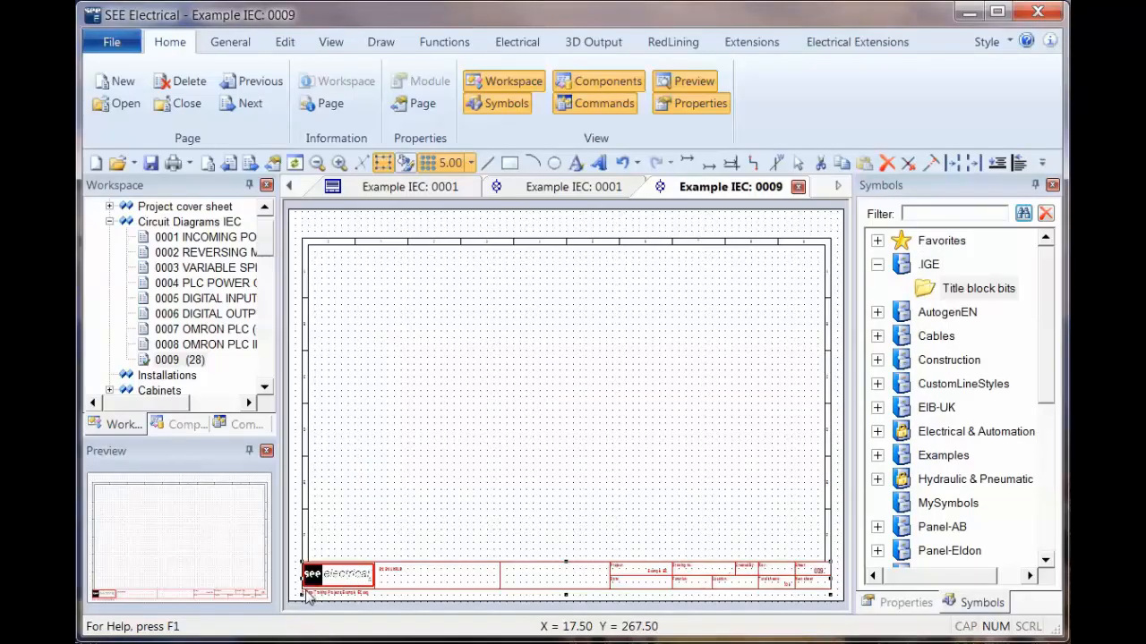
# Step: Save the selected title block elements as a symbol named "title block" in the Title block bits folder
pyautogui.moveTo(307, 598); pyautogui.dragTo(989, 298)
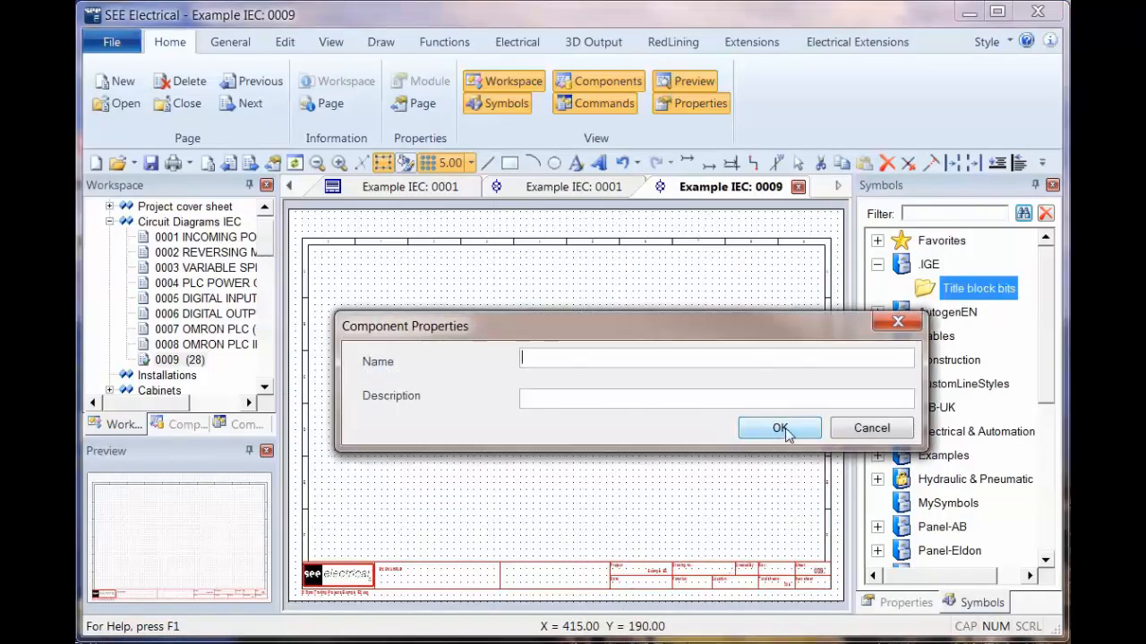
pyautogui.write('title block')
pyautogui.click(785, 428)
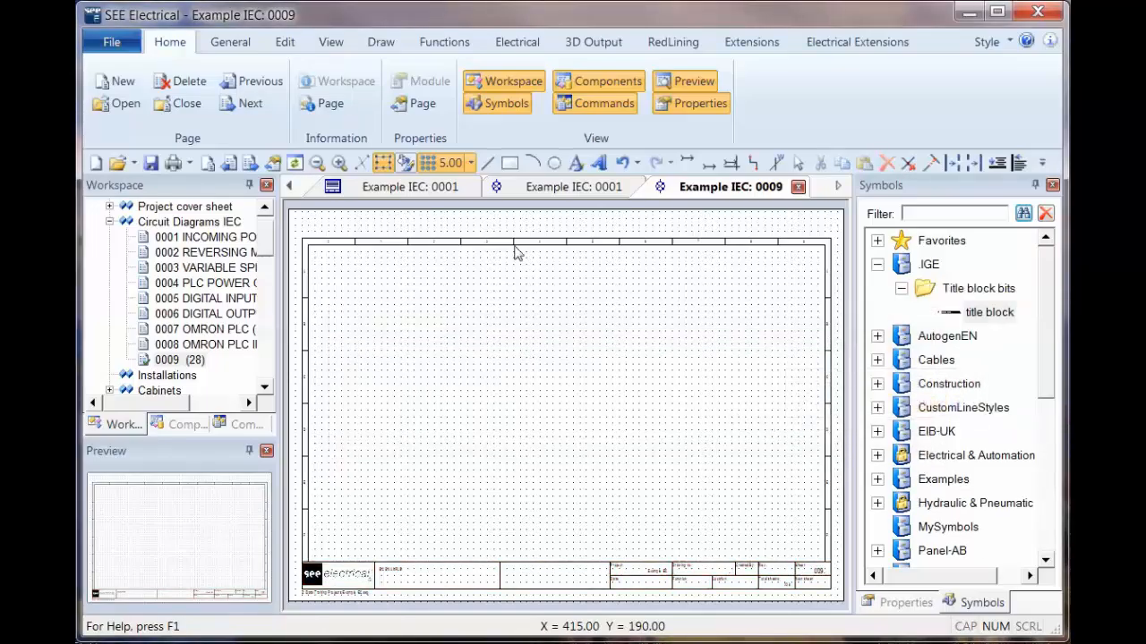
# Step: Load the page template of the Product list under Graphical lists
pyautogui.click(109, 222)
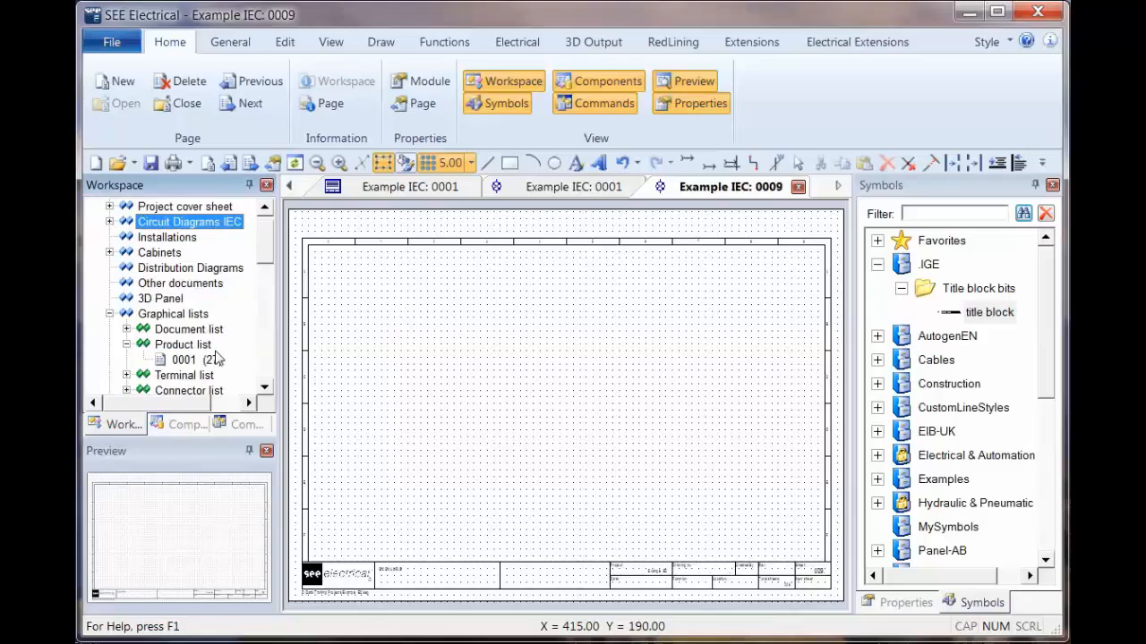
pyautogui.rightClick(181, 348)
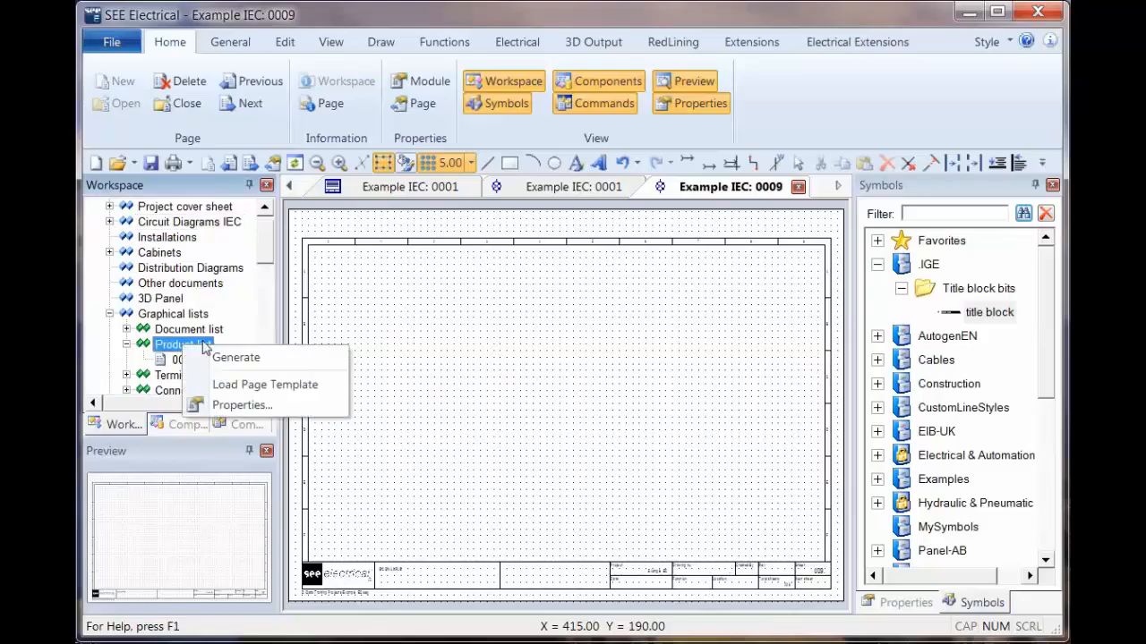
pyautogui.click(280, 387)
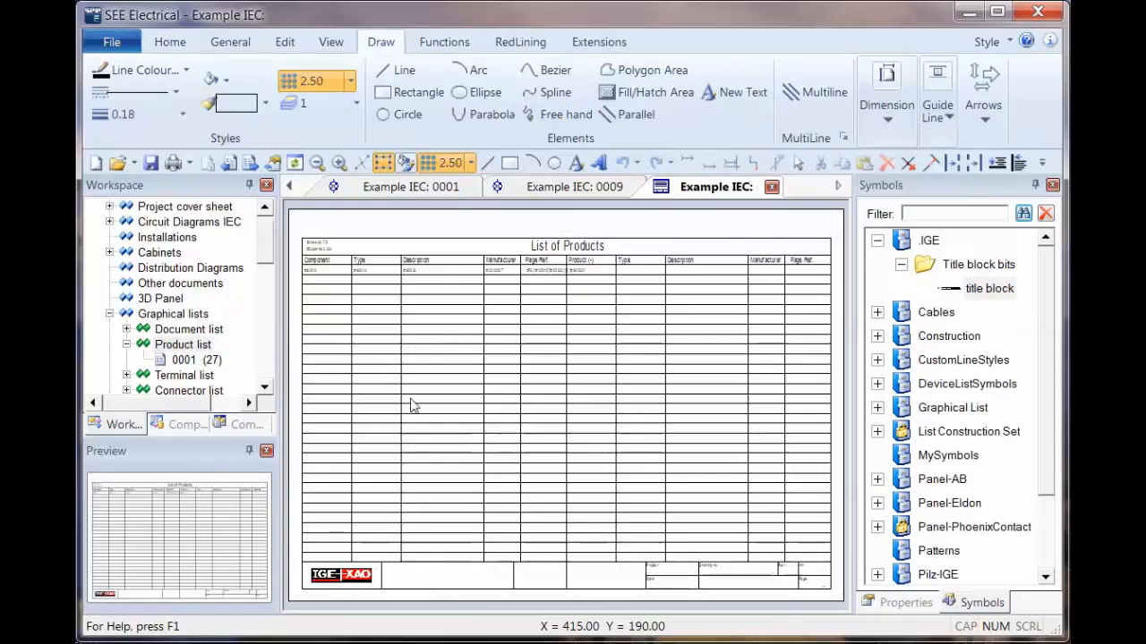
# Step: Explode the product list template and delete its IGE-XAO title block along the sheet's lower edge
pyautogui.click(480, 312)
pyautogui.rightClick(481, 312)
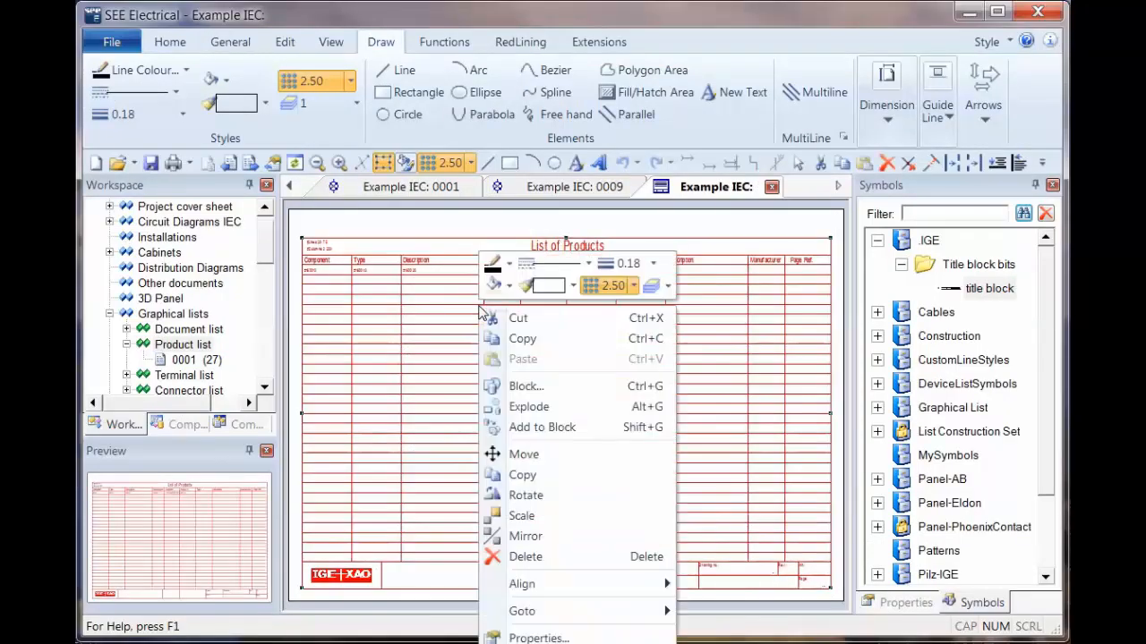
pyautogui.click(528, 407)
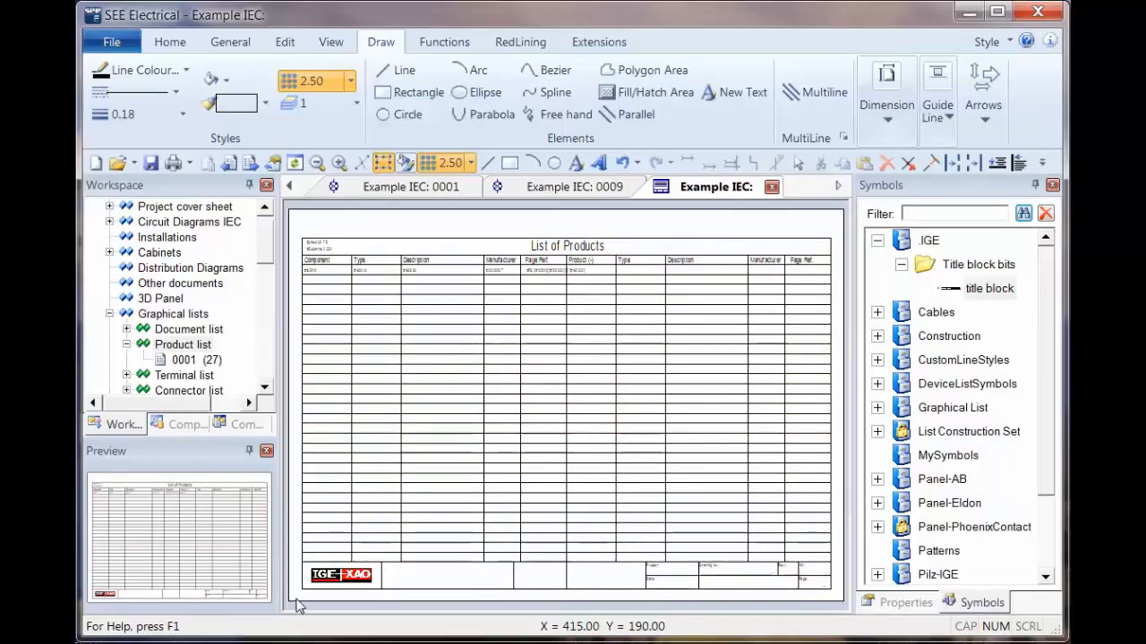
pyautogui.moveTo(295, 597)
pyautogui.mouseDown()
pyautogui.moveTo(623, 567)
pyautogui.moveTo(844, 565)
pyautogui.mouseUp()
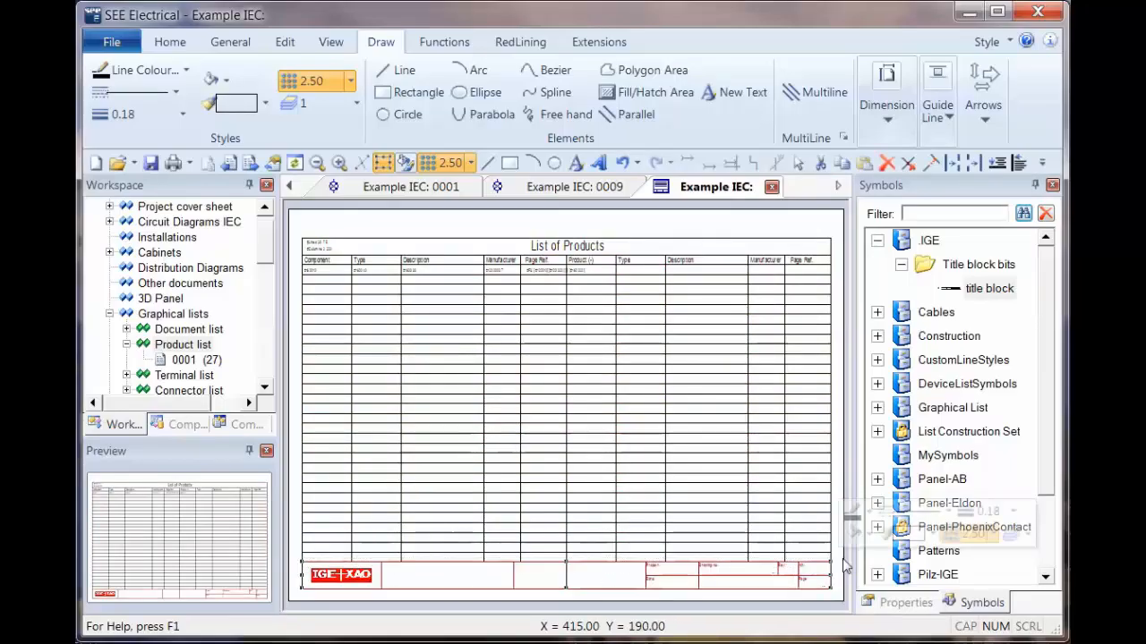
pyautogui.press('Delete')
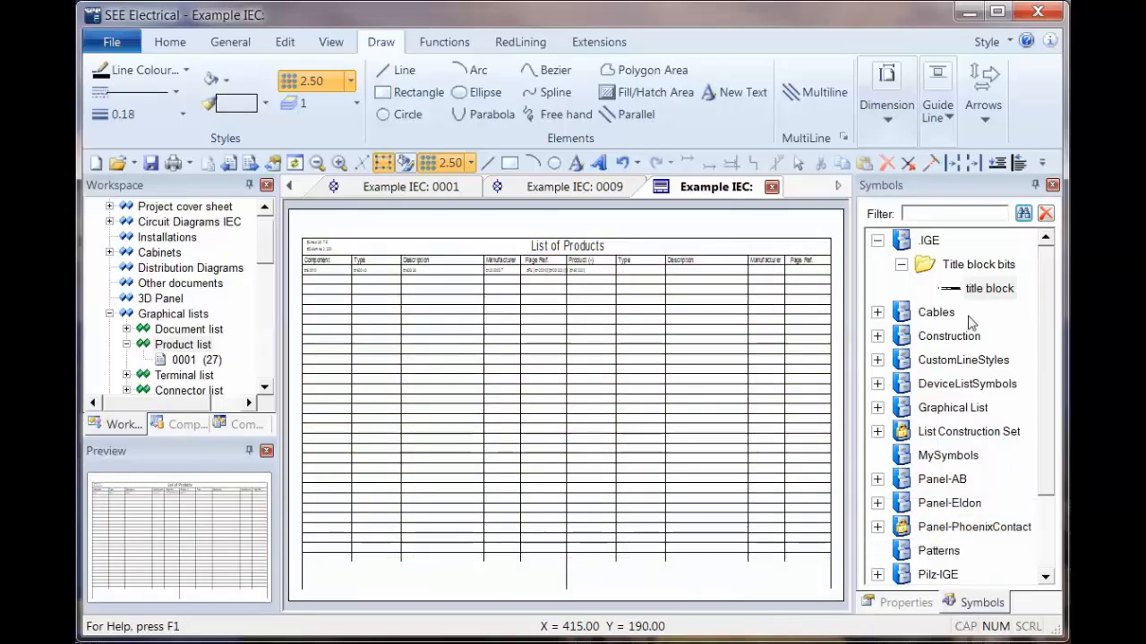
# Step: Place the "title block" symbol from the .IGE database at the lower-left corner of the product list frame and inspect it
pyautogui.click(985, 290)
pyautogui.moveTo(984, 291)
pyautogui.mouseDown()
pyautogui.moveTo(366, 541)
pyautogui.moveTo(308, 590)
pyautogui.mouseUp()
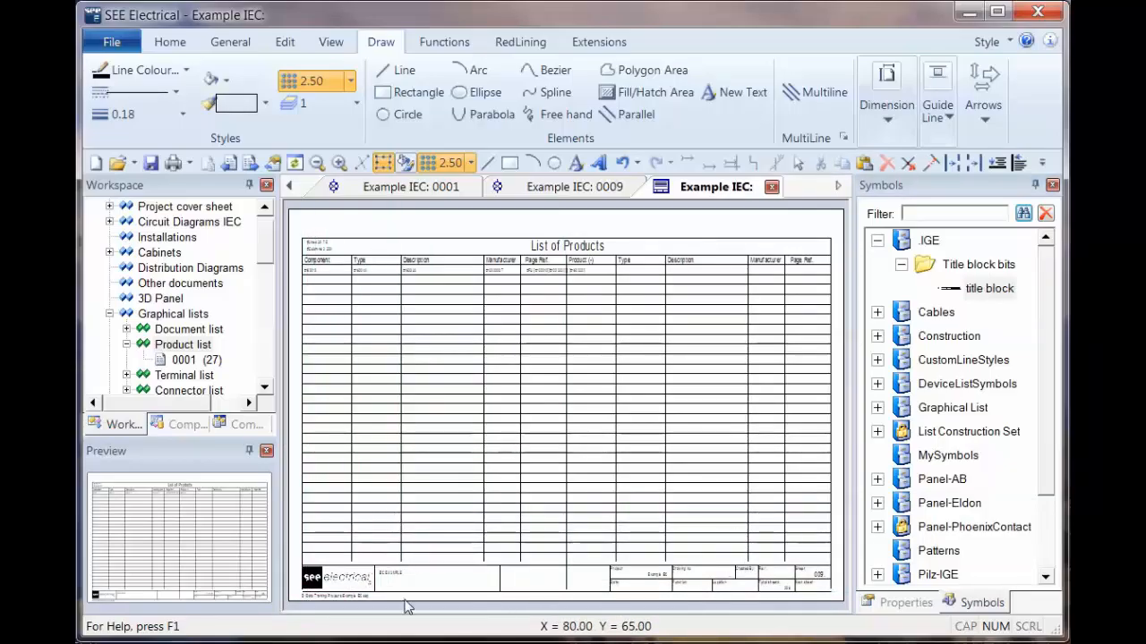
pyautogui.scroll(5, 408, 604)
pyautogui.scroll(-2, 380, 363)
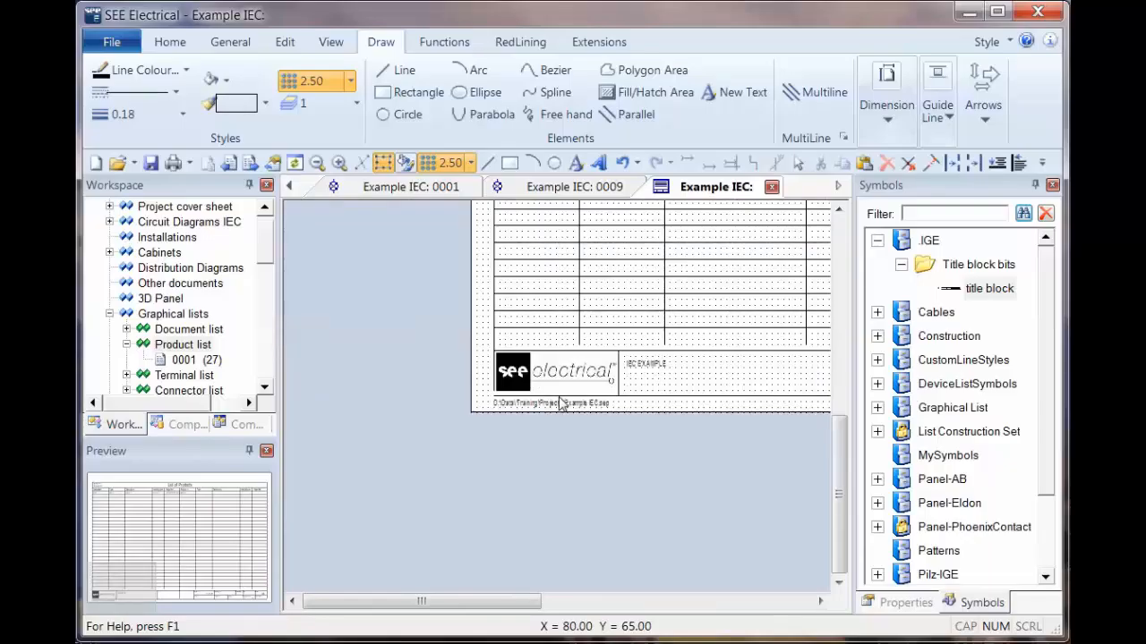
pyautogui.scroll(-3, 655, 383)
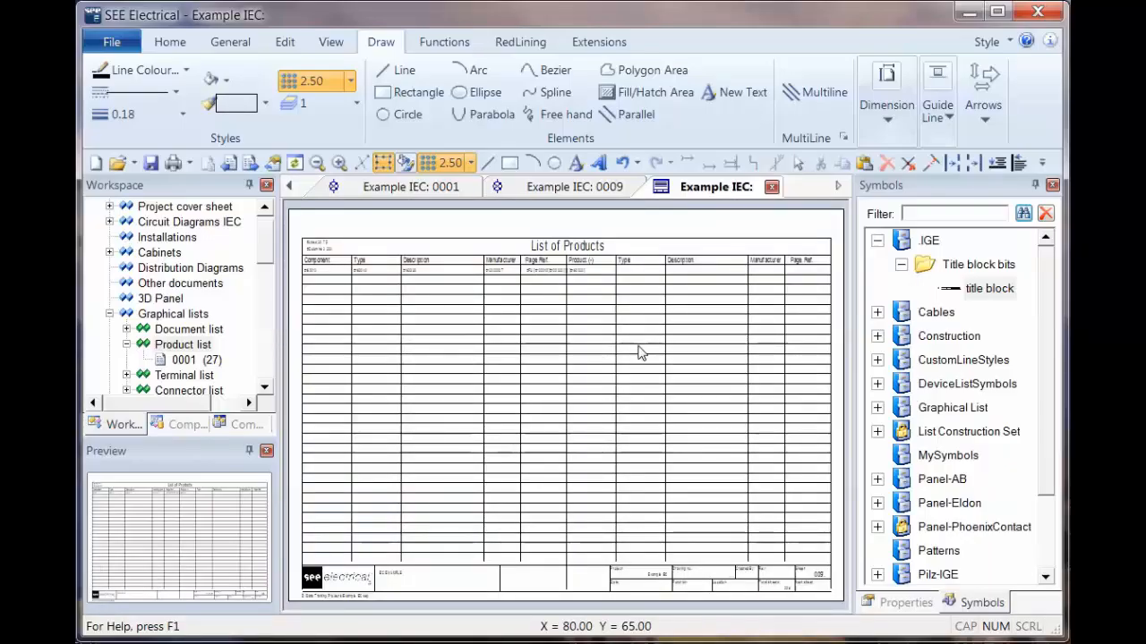
# Step: Combine all elements of the product list template into a block defined as "Page Template, Title block"
pyautogui.click(640, 351)
pyautogui.rightClick(527, 372)
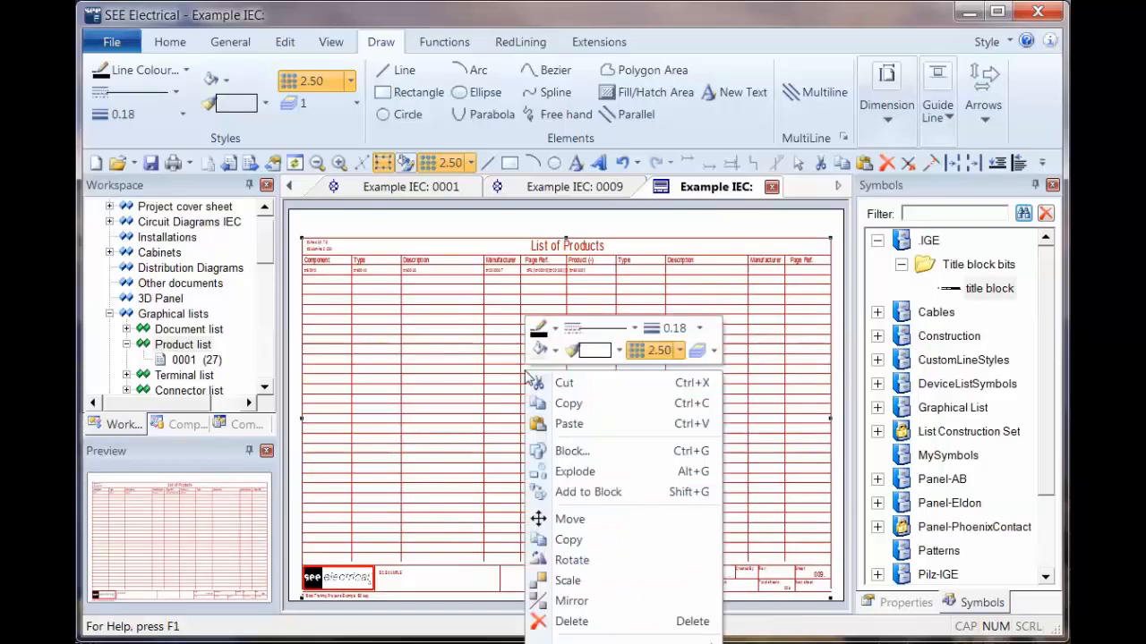
pyautogui.click(590, 453)
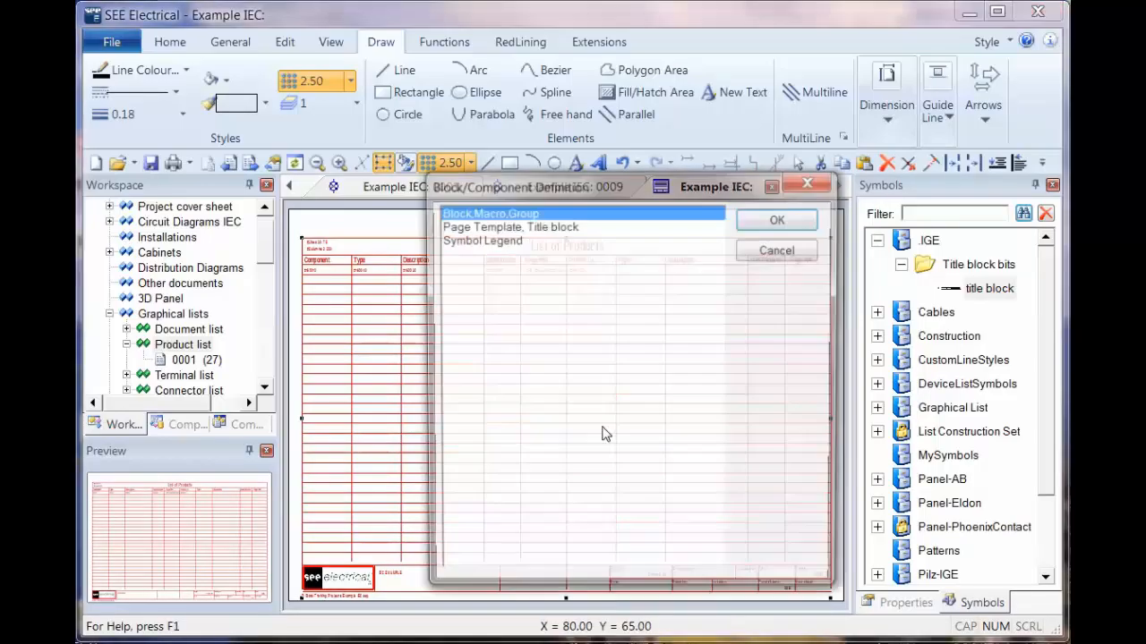
pyautogui.click(488, 227)
pyautogui.click(777, 223)
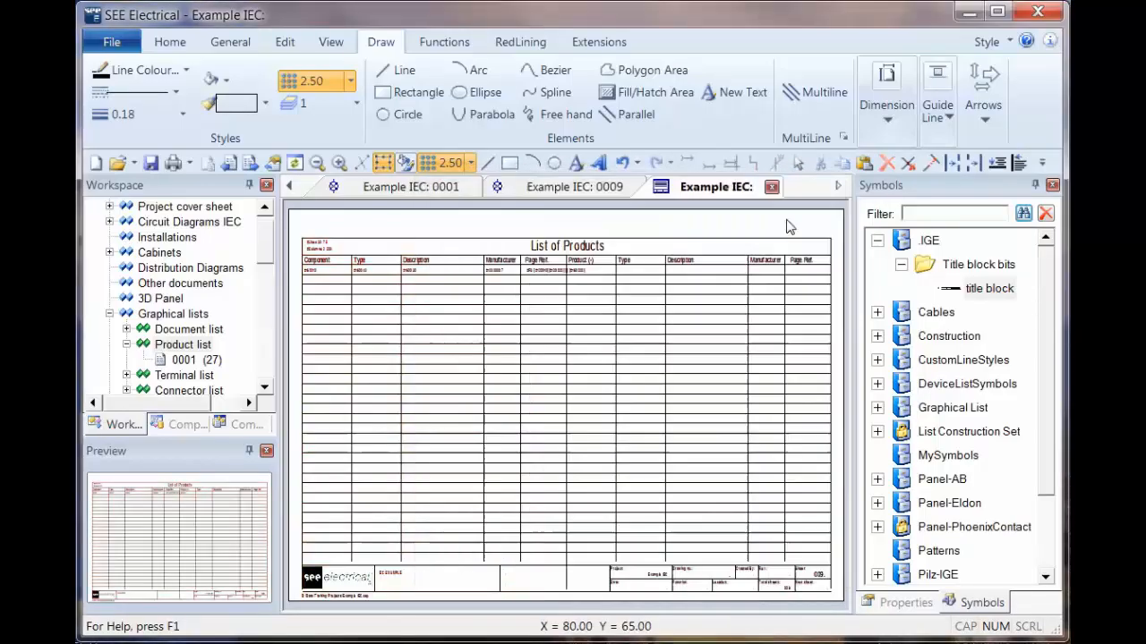
# Step: Close the product list template and save it over the existing "Graphical List, Products, A3_A.tdw"
pyautogui.click(772, 190)
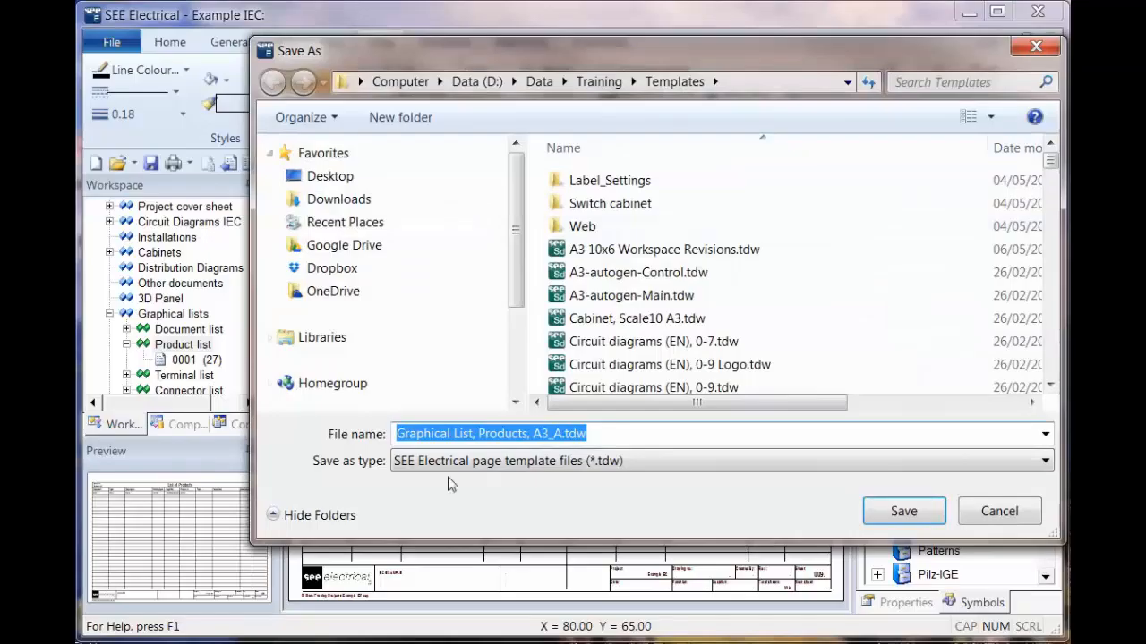
pyautogui.click(904, 512)
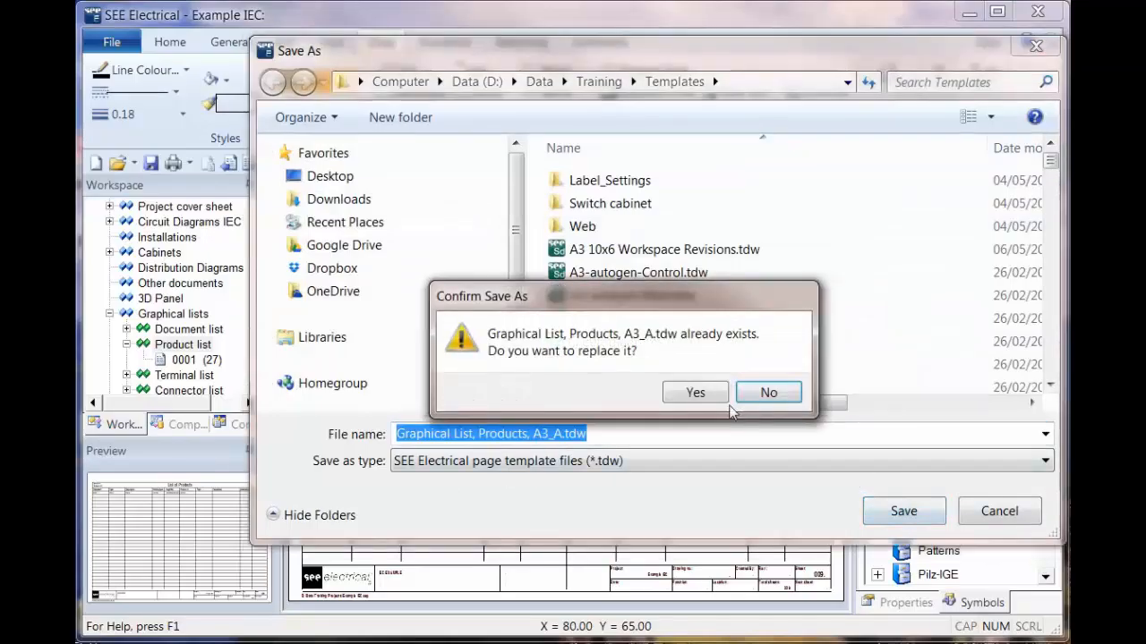
pyautogui.click(696, 394)
# Step: Generate the Product list and open its page 0001
pyautogui.rightClick(203, 350)
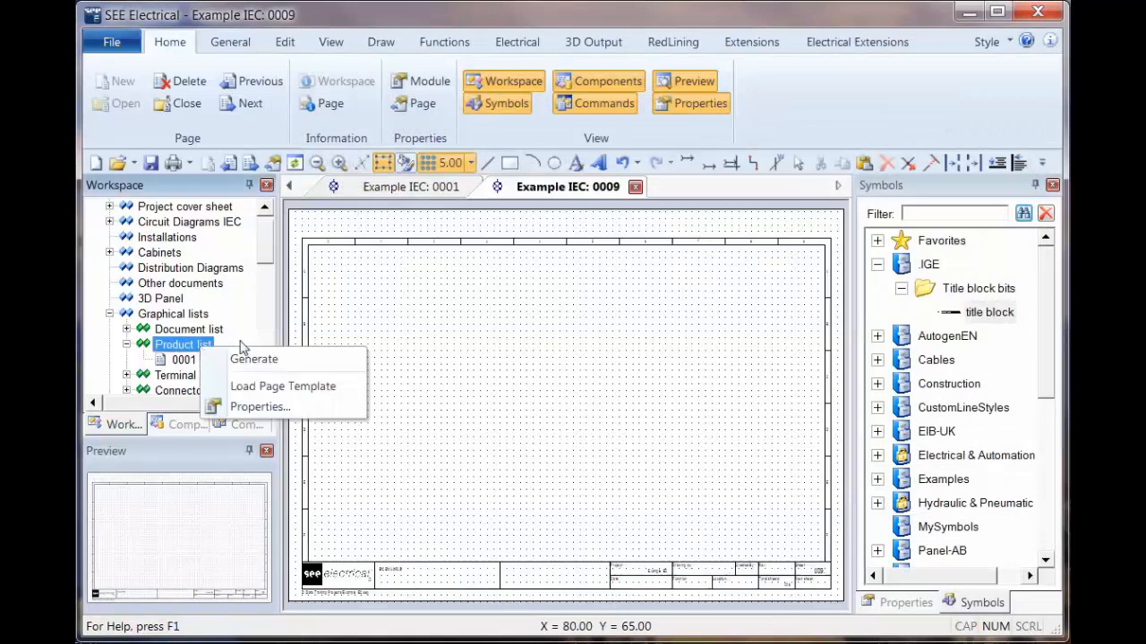
pyautogui.click(248, 358)
pyautogui.click(179, 359)
pyautogui.doubleClick(179, 360)
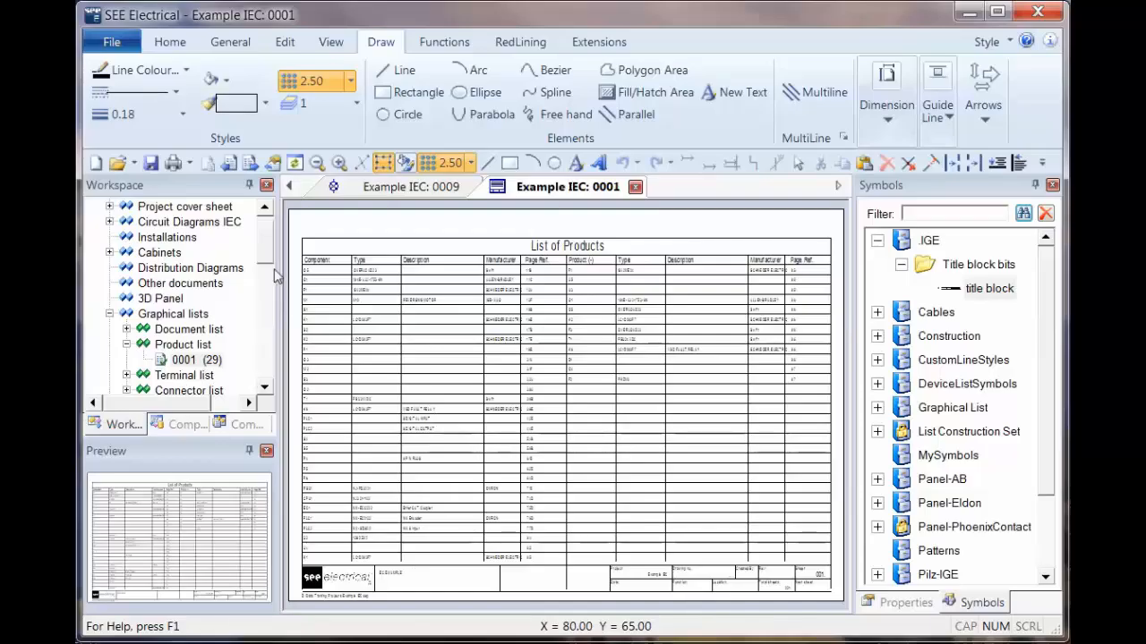
# Step: Load the page template of the Terminal Matrix under Graphical lists
pyautogui.moveTo(268, 244); pyautogui.dragTo(272, 305)
pyautogui.click(205, 284)
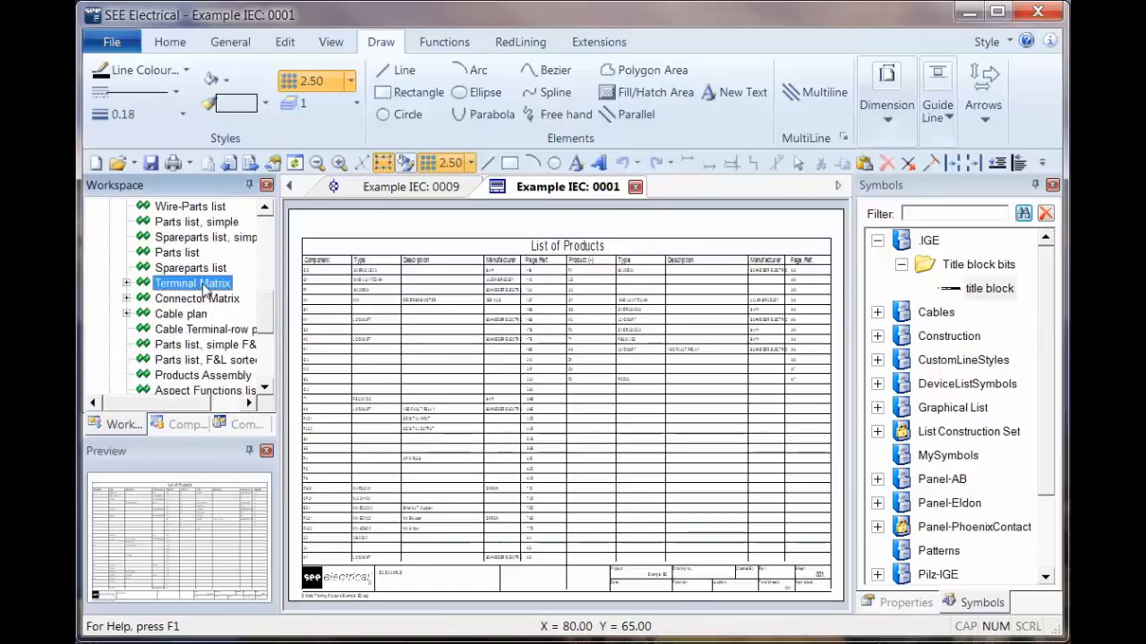
pyautogui.rightClick(179, 287)
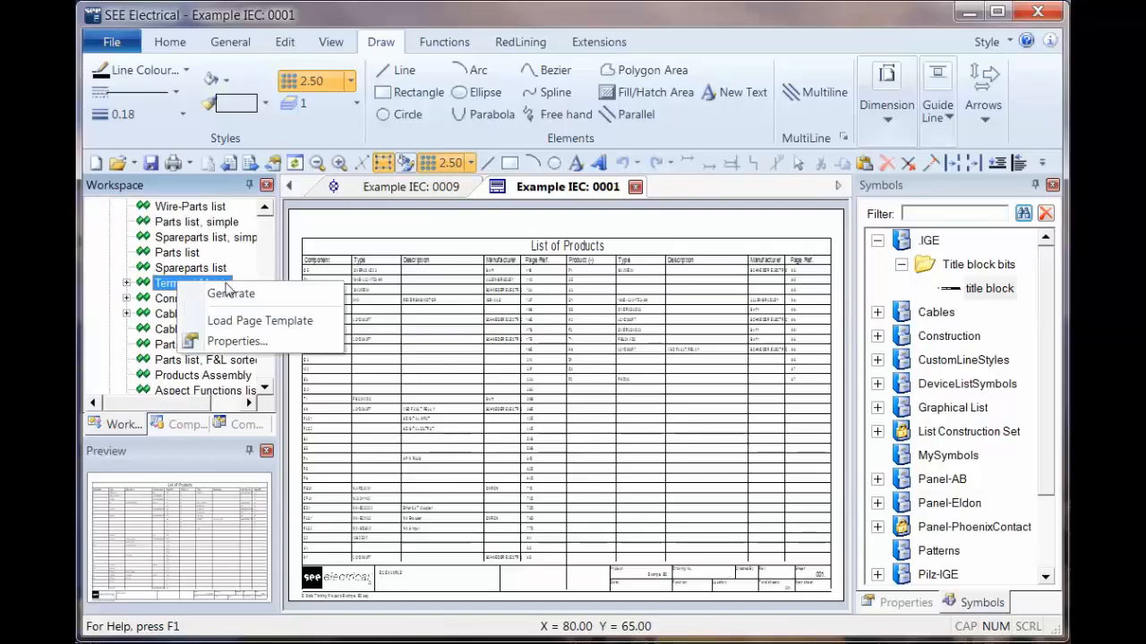
pyautogui.click(260, 321)
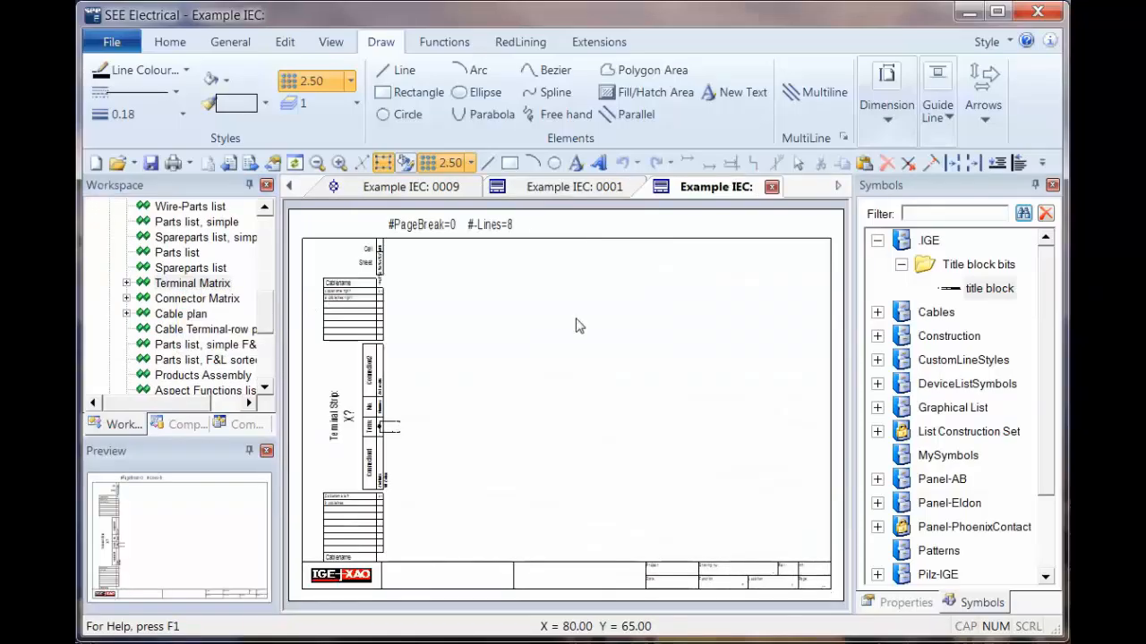
# Step: Examine which separate blocks make up the terminal strip header and terminal column in the Terminal Matrix template
pyautogui.click(367, 531)
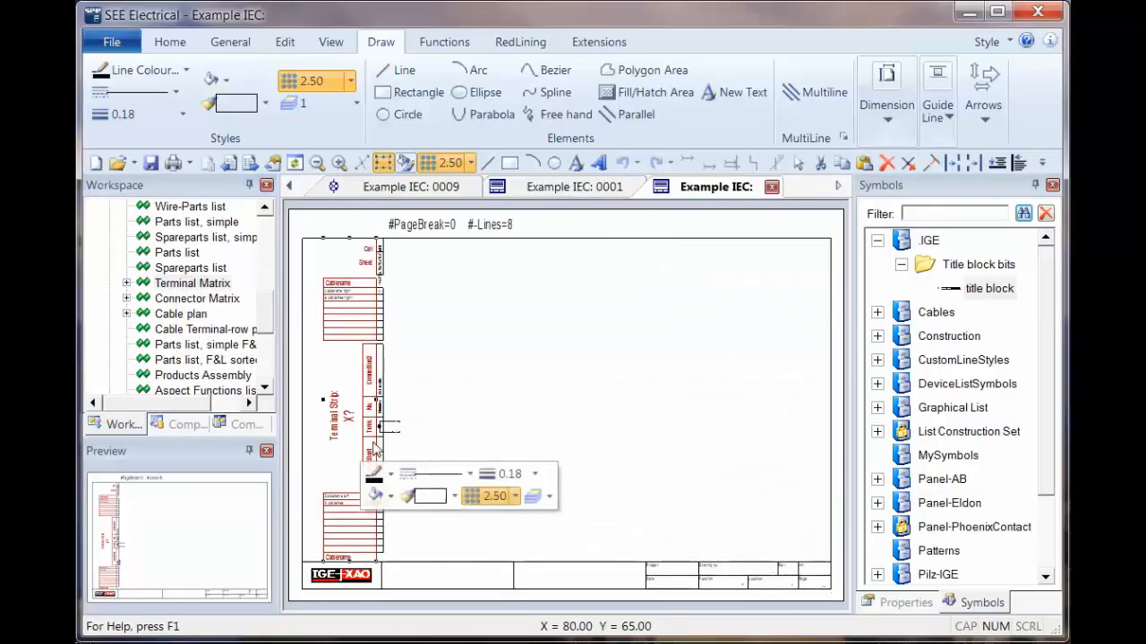
pyautogui.click(386, 391)
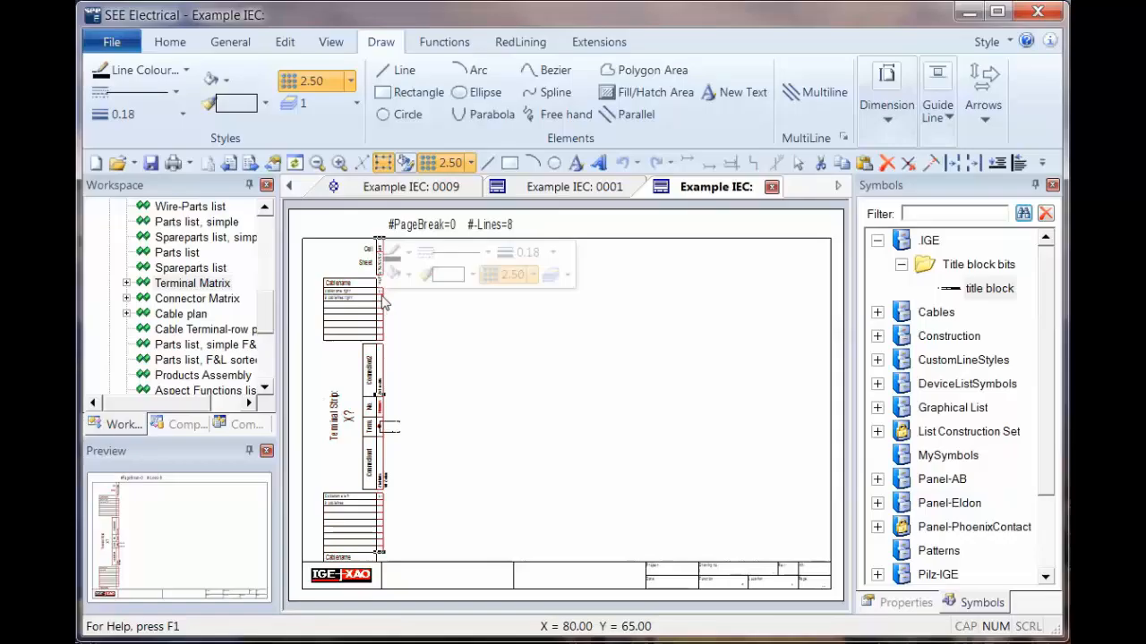
pyautogui.click(381, 376)
pyautogui.click(367, 375)
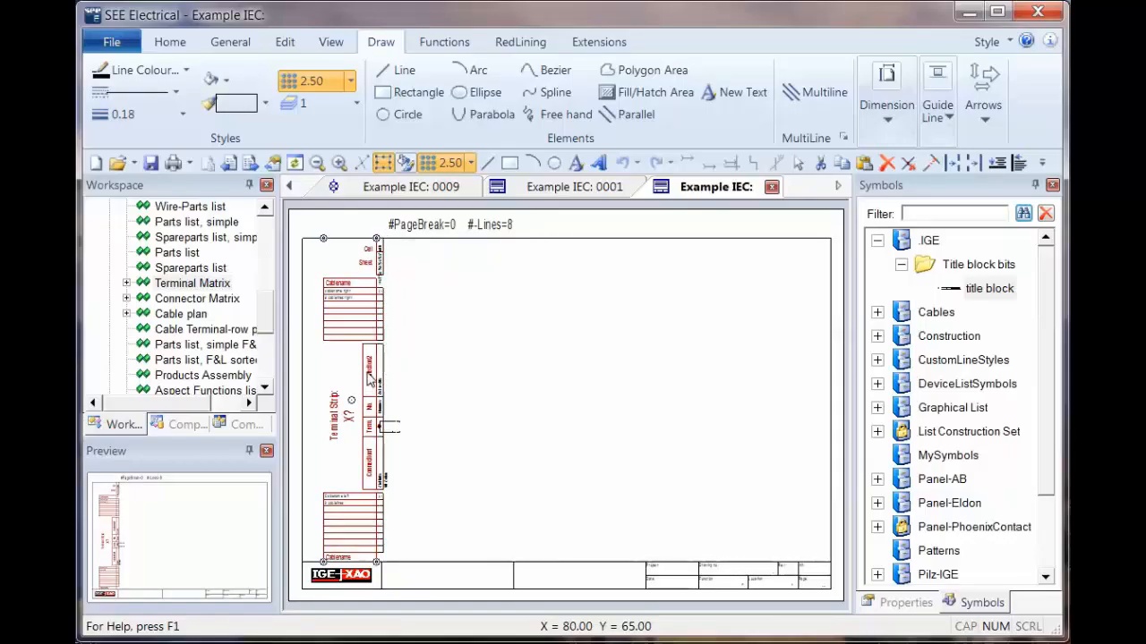
pyautogui.click(484, 448)
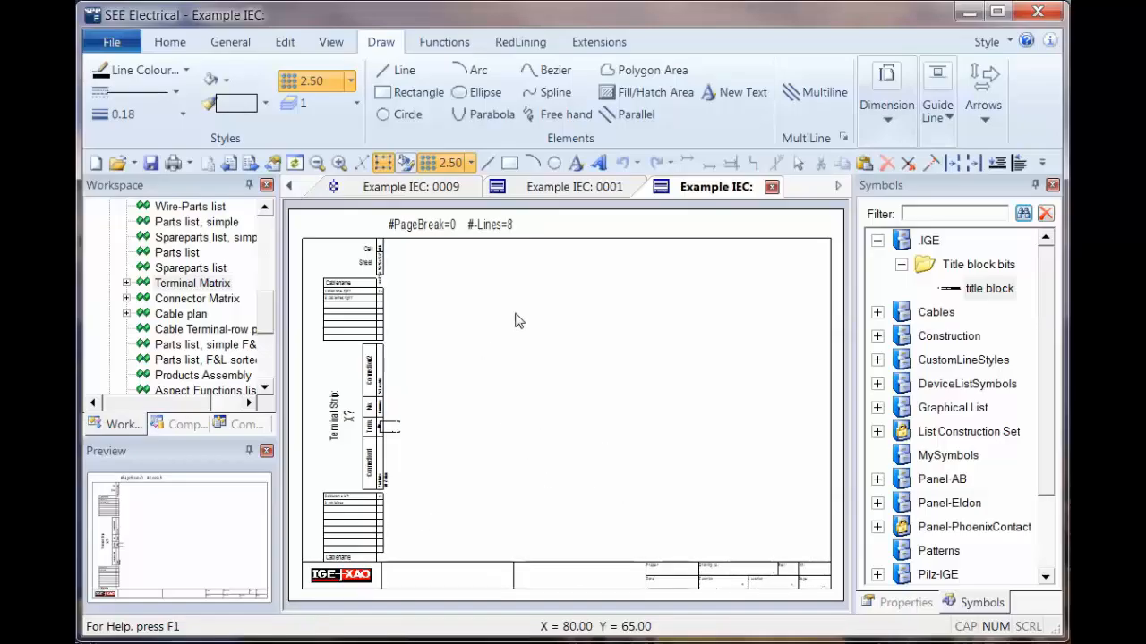
# Step: Explode the Terminal Matrix page frame, excluding the terminal strip blocks, and delete the IGE-XAO title block along its lower edge
pyautogui.click(511, 385)
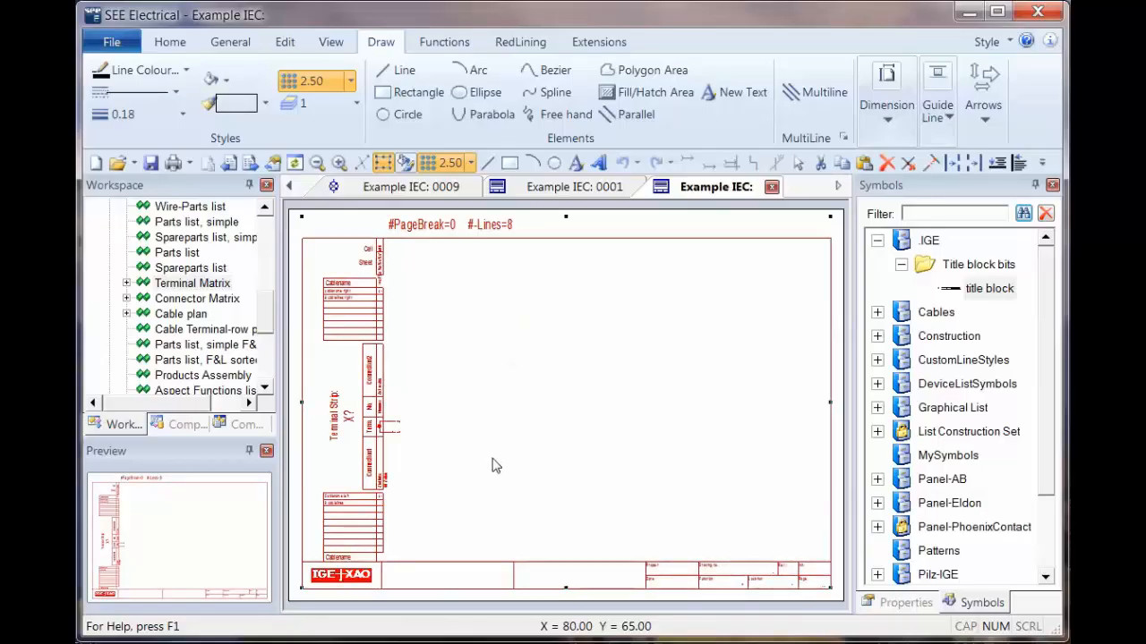
pyautogui.moveTo(604, 541); pyautogui.dragTo(315, 245)
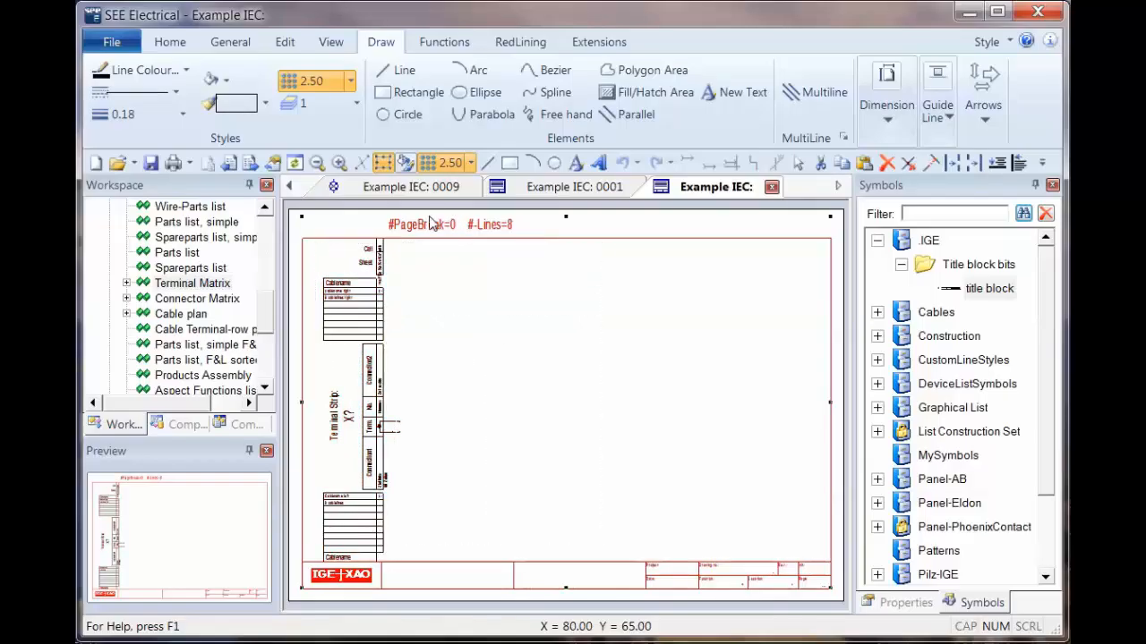
pyautogui.rightClick(528, 382)
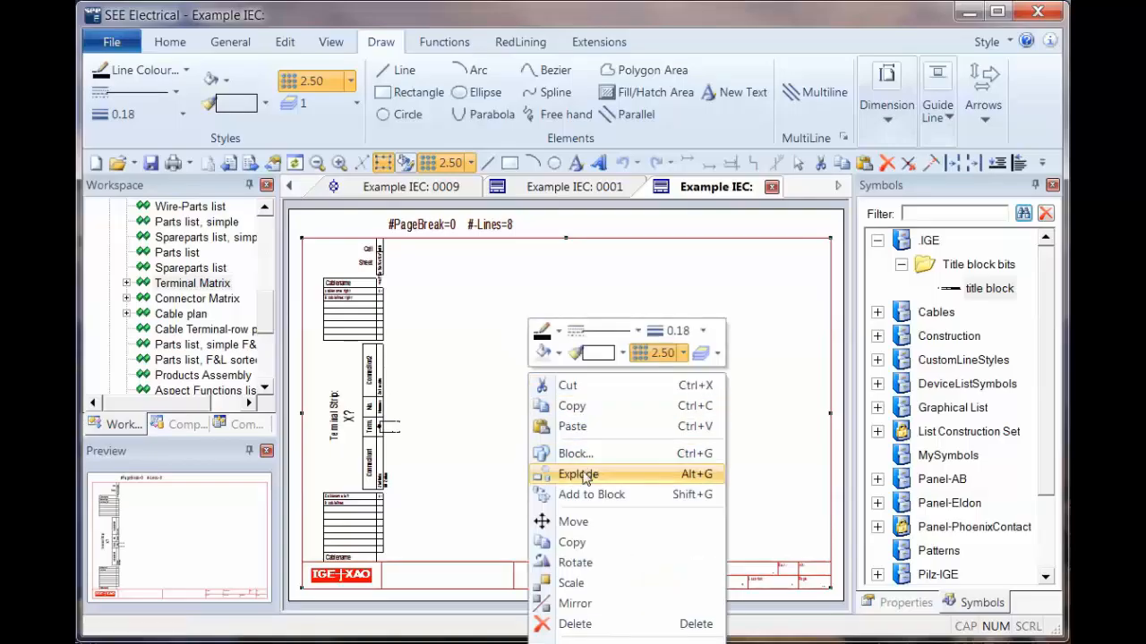
pyautogui.click(580, 475)
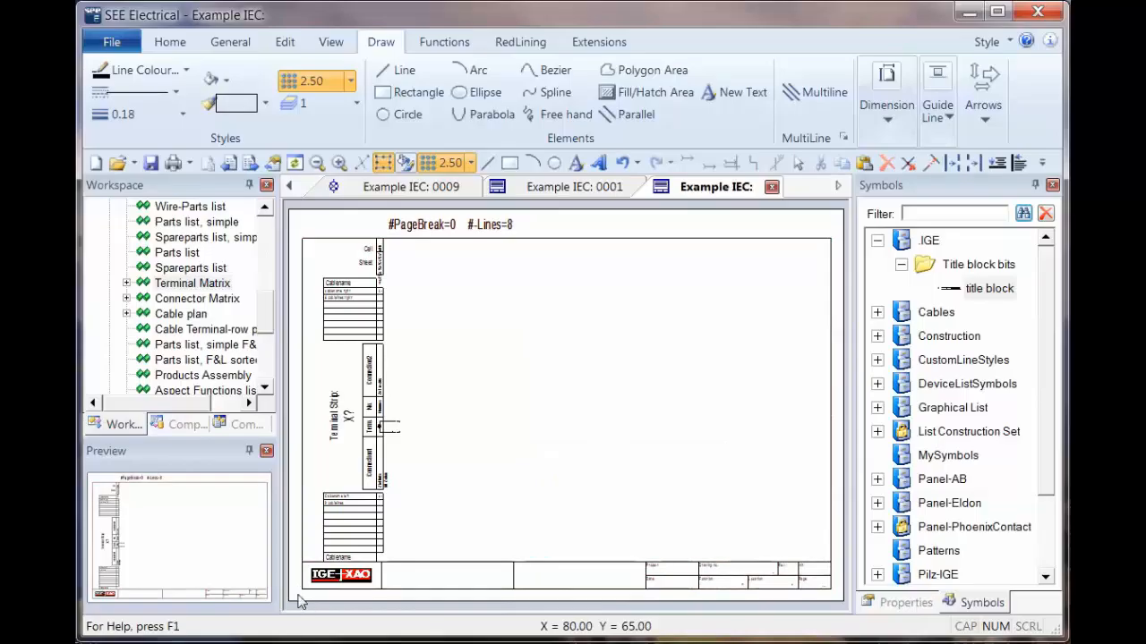
pyautogui.moveTo(298, 595); pyautogui.dragTo(839, 564)
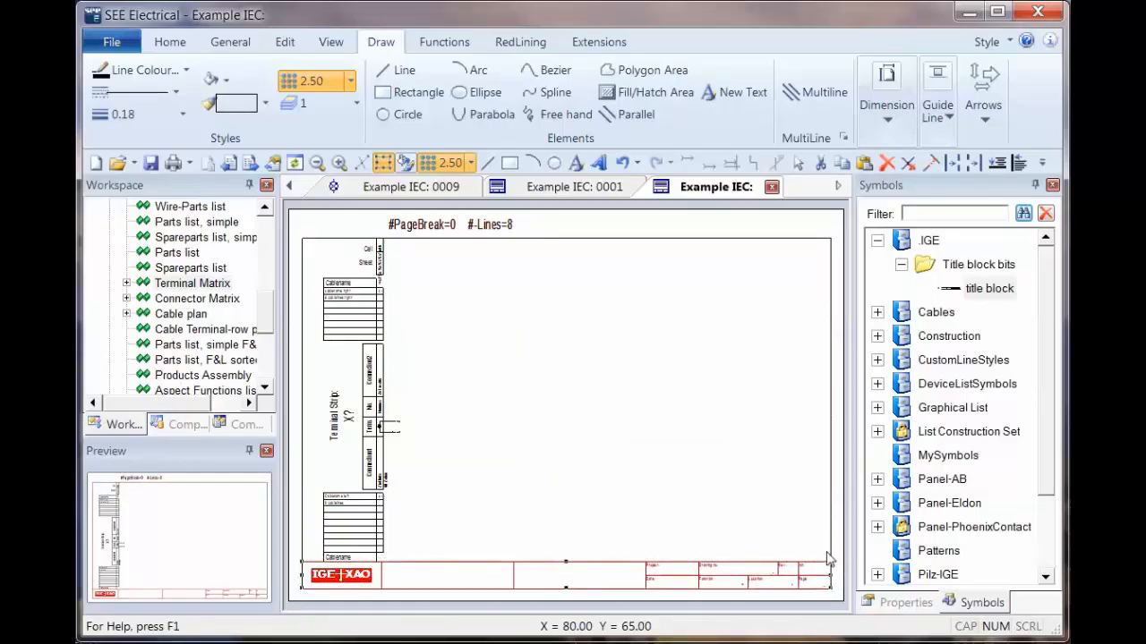
pyautogui.press('Delete')
# Step: Place the "title block" symbol at the lower-left corner of the Terminal Matrix frame, at X 15, Y 10
pyautogui.click(970, 293)
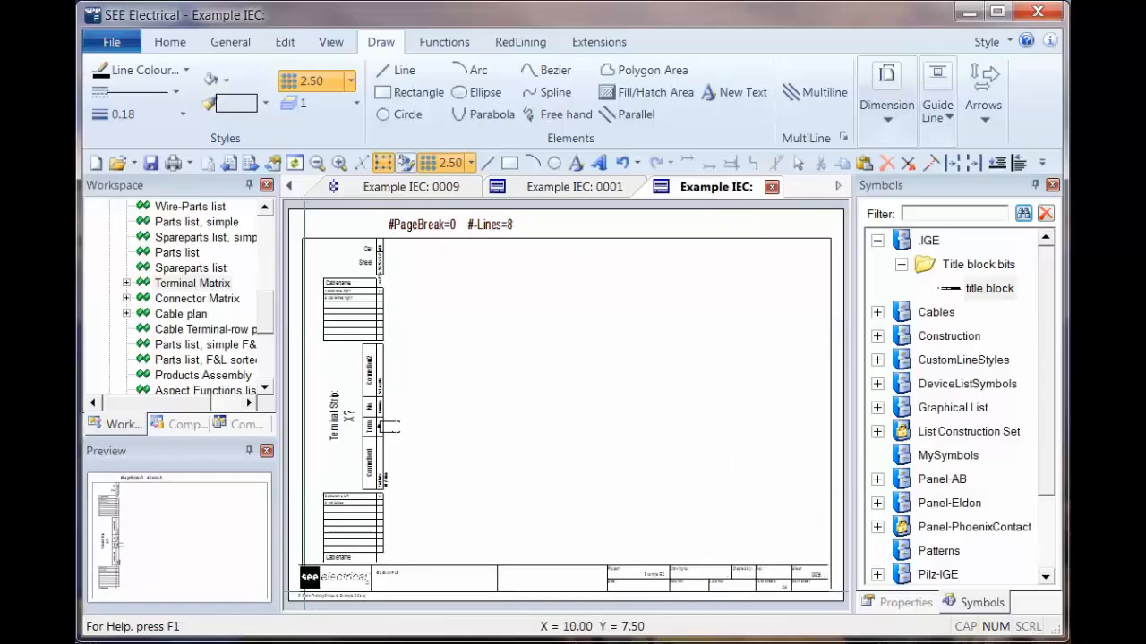
pyautogui.scroll(5, 307, 592)
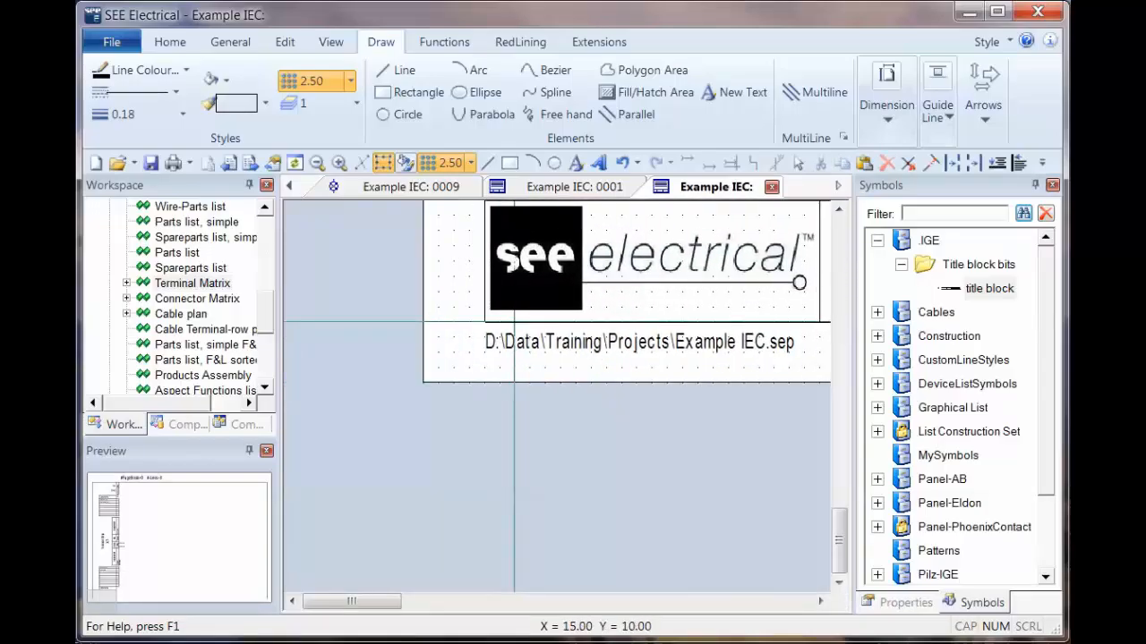
pyautogui.click(514, 322)
pyautogui.scroll(-2, 483, 336)
pyautogui.press('Escape')
pyautogui.scroll(-1, 699, 374)
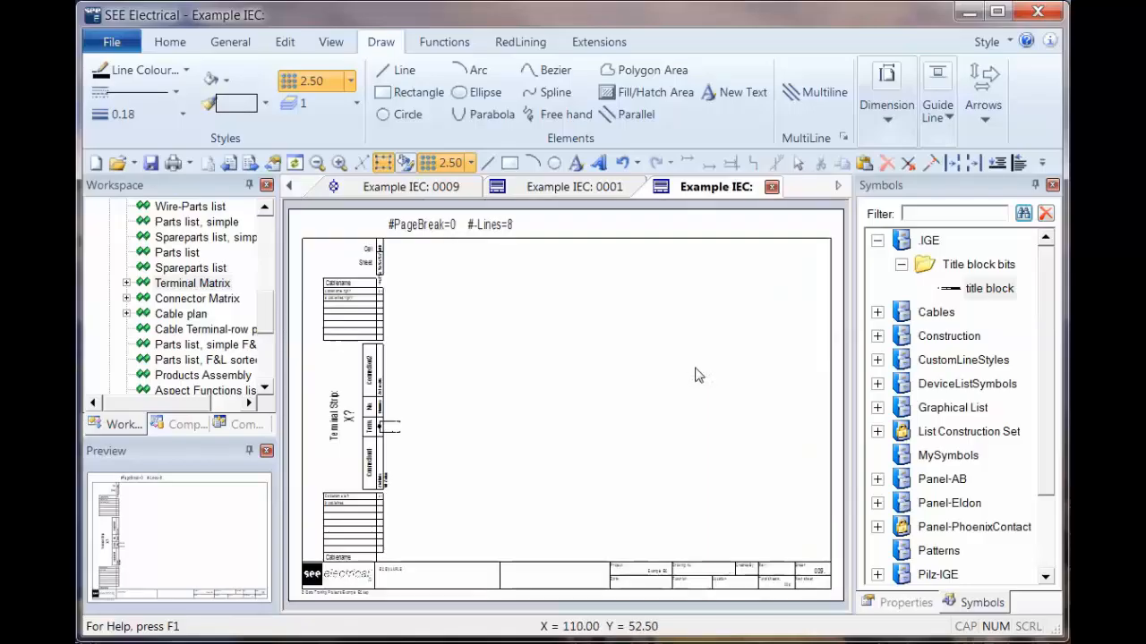
# Step: Block the frame and title block as "Page Template, Title block", excluding the terminal strip blocks, and check that these are still separate
pyautogui.click(643, 430)
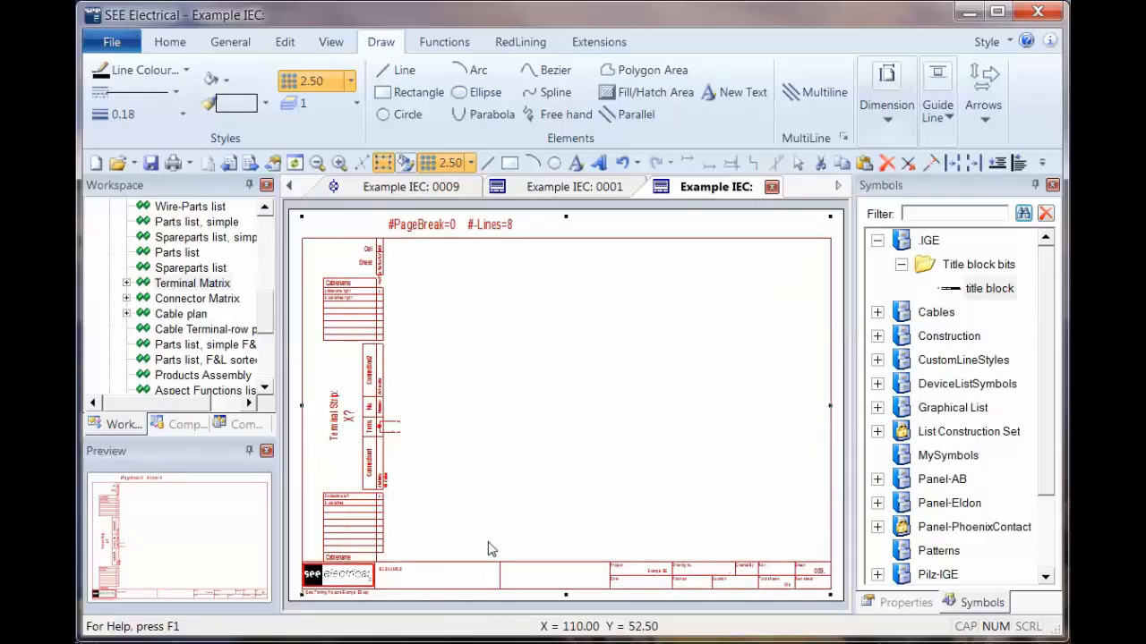
pyautogui.moveTo(498, 549); pyautogui.dragTo(322, 248)
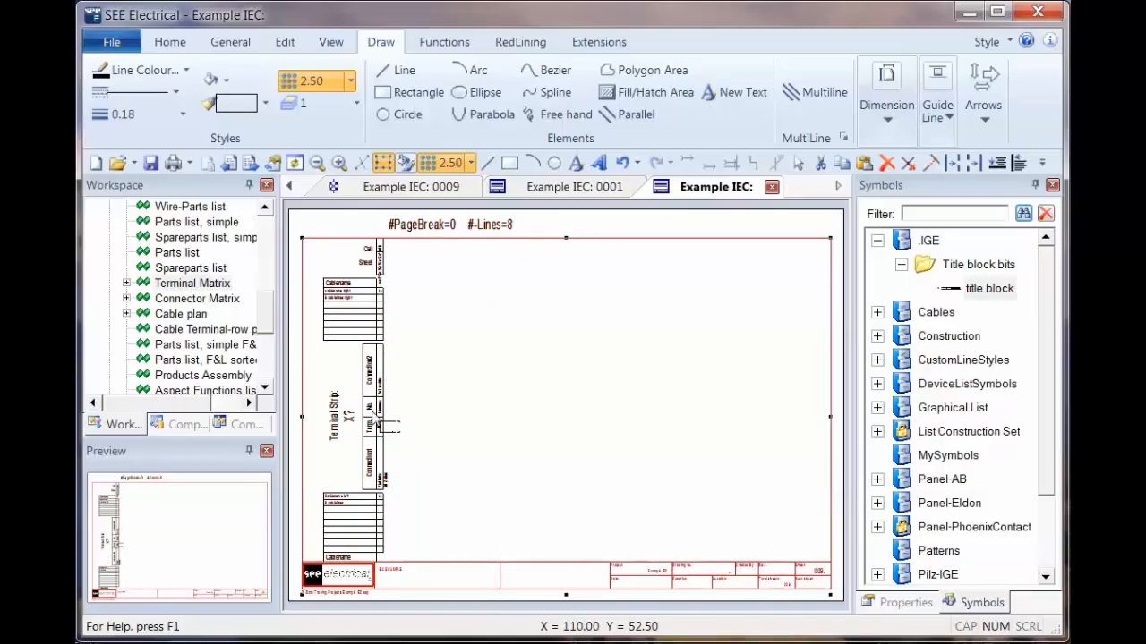
pyautogui.rightClick(650, 343)
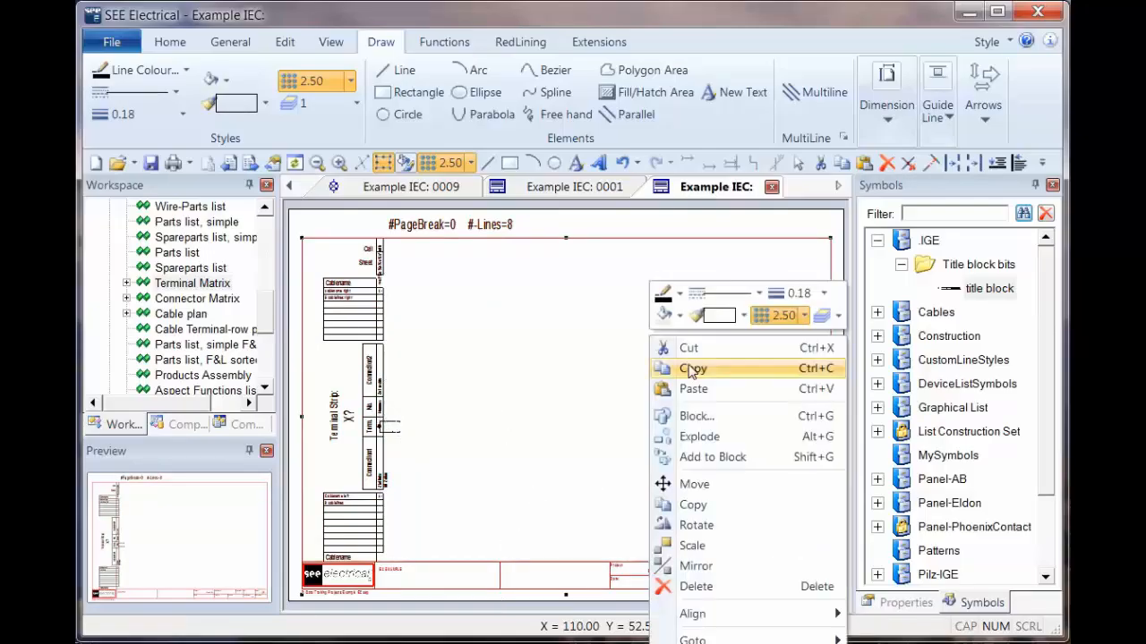
pyautogui.click(696, 417)
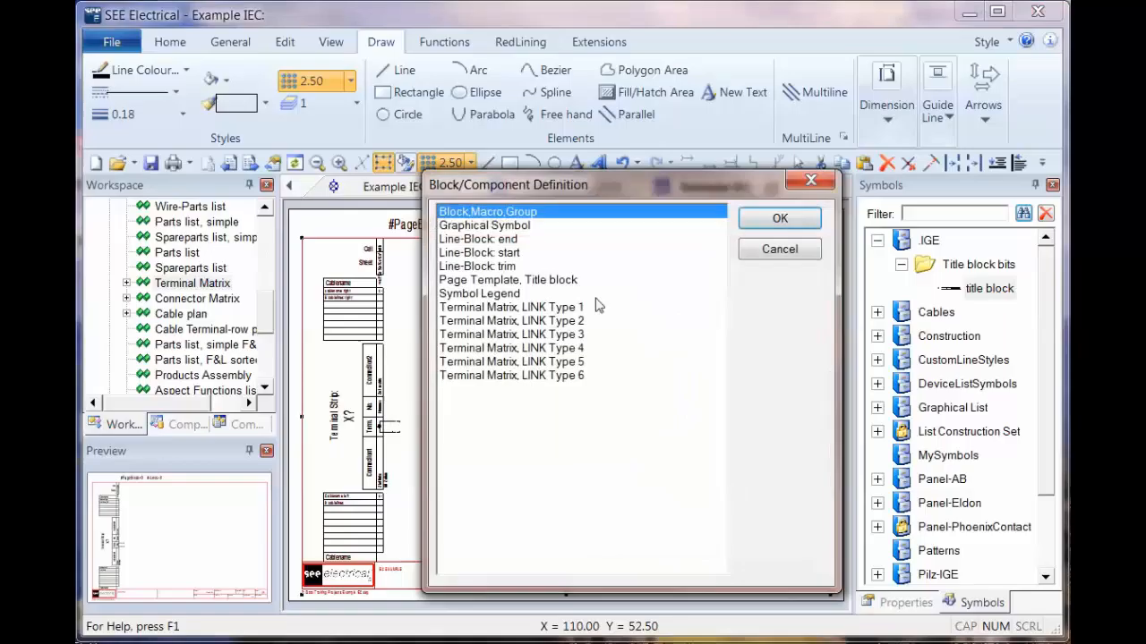
pyautogui.click(505, 280)
pyautogui.click(780, 221)
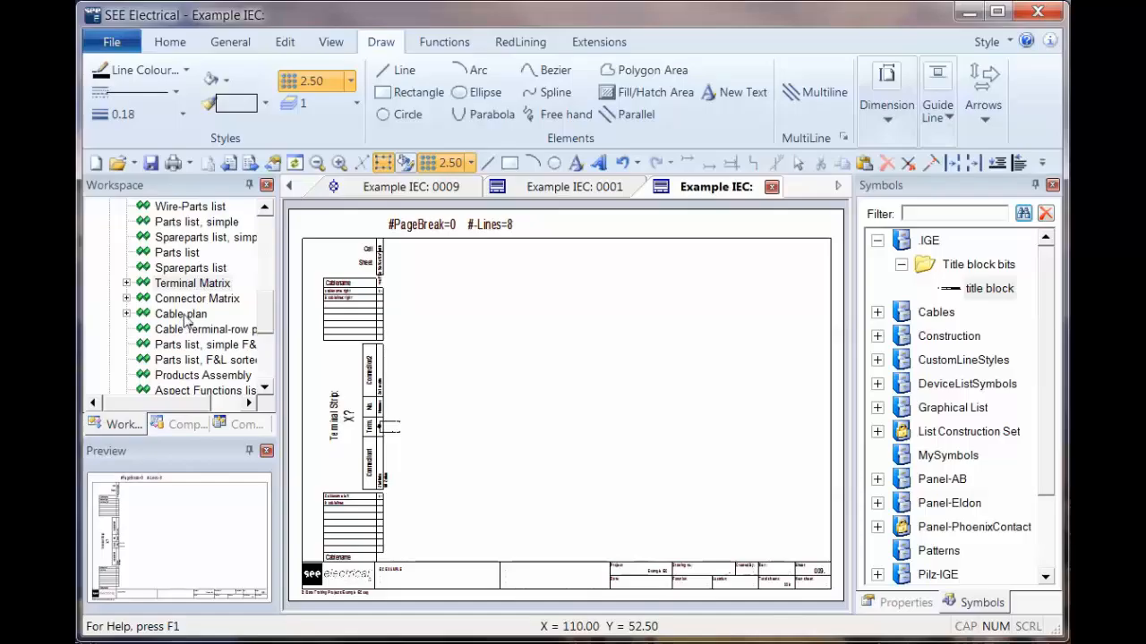
pyautogui.click(377, 384)
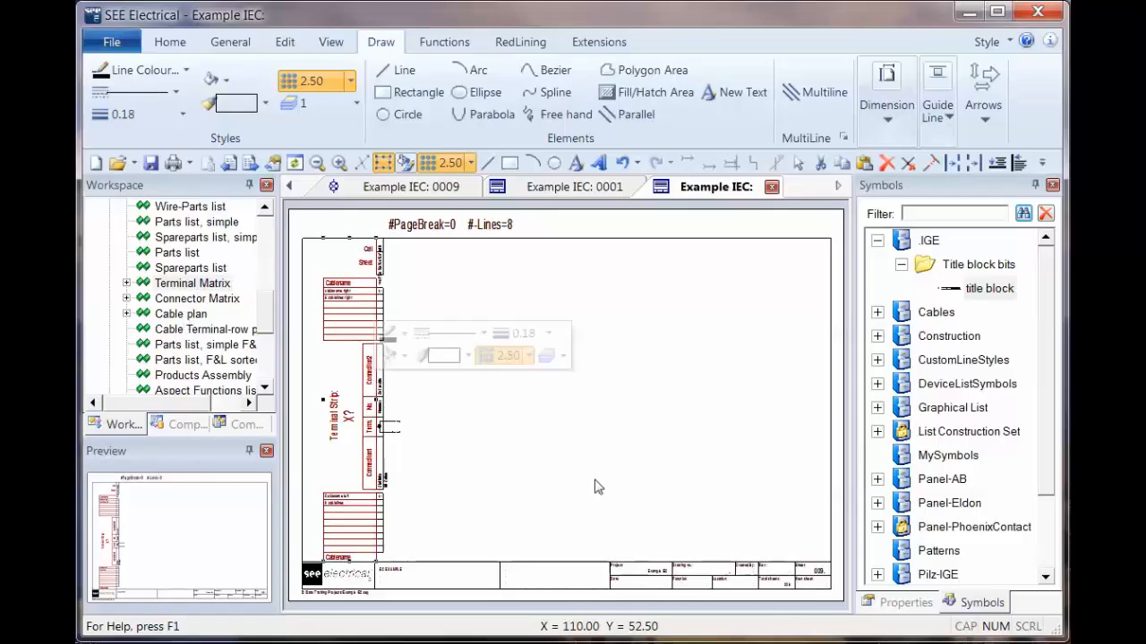
pyautogui.click(516, 430)
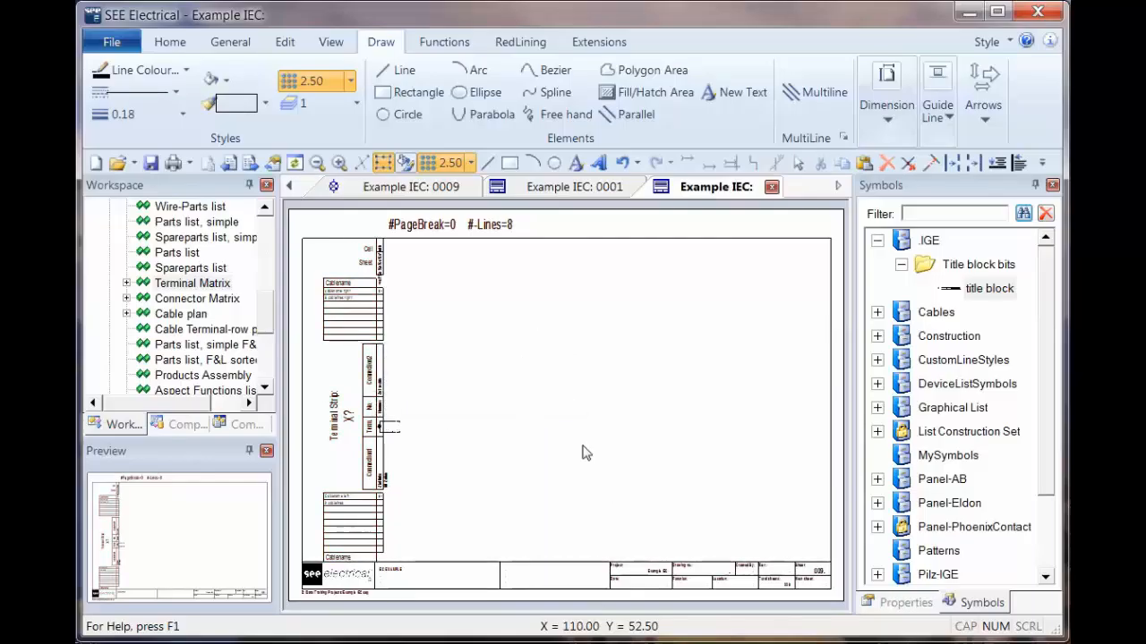
# Step: Close the Terminal Matrix template and save it as "Graphical List, Terminal Matrix, A3, several strips_A.tdw"
pyautogui.click(771, 188)
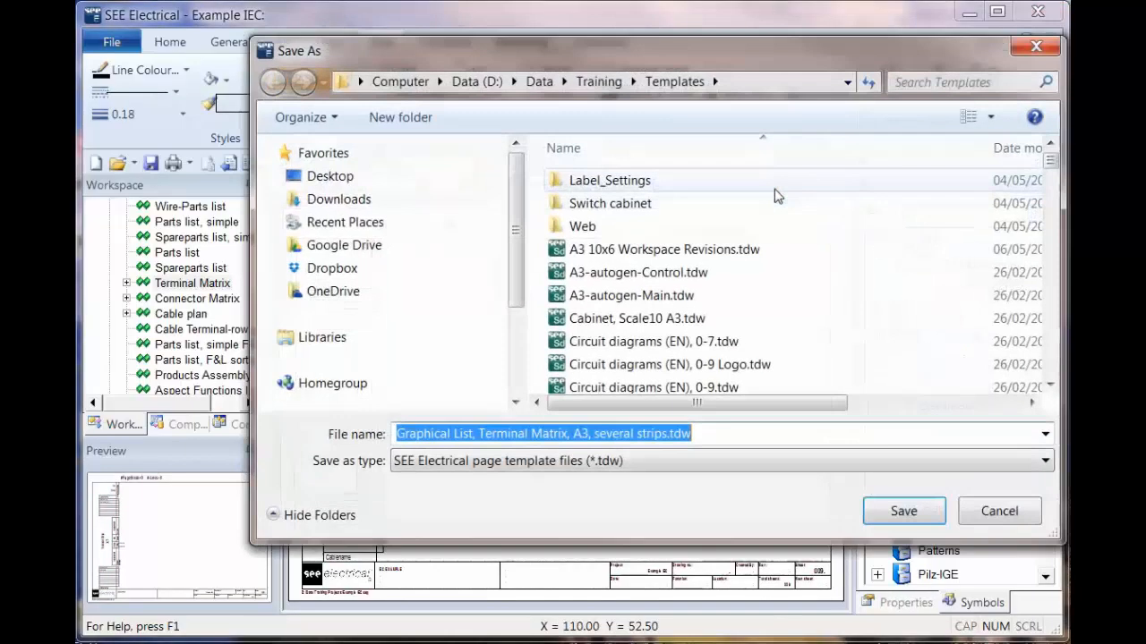
pyautogui.click(664, 434)
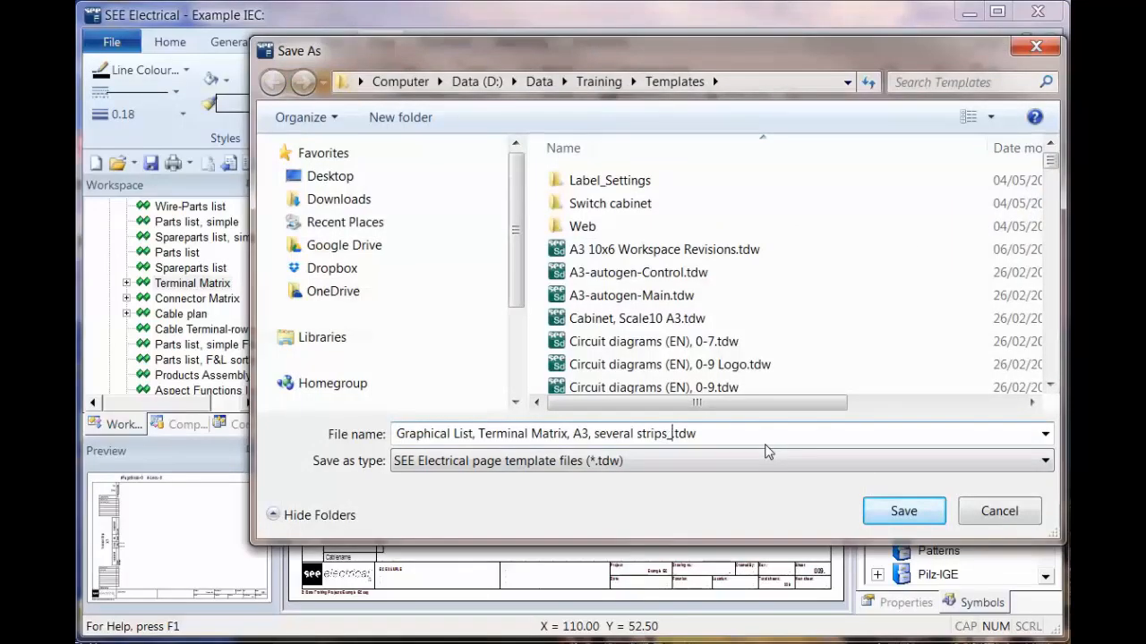
pyautogui.write('_A')
pyautogui.click(913, 515)
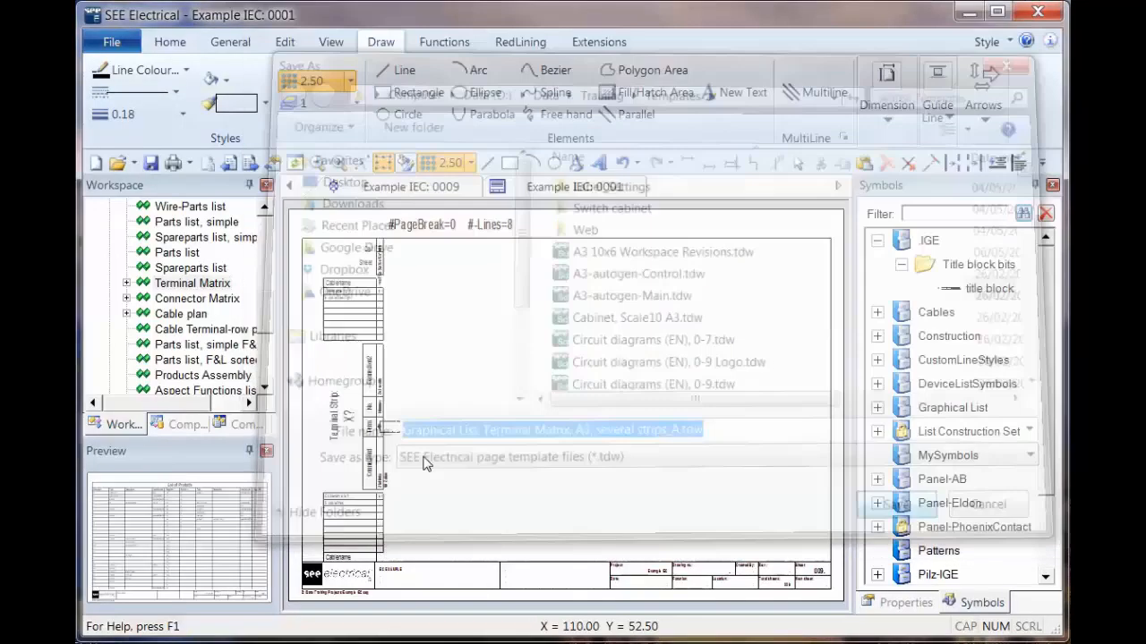
# Step: Set the Terminal Matrix list's page template to "Graphical List, Terminal Matrix, A3, several strips_A"
pyautogui.rightClick(203, 284)
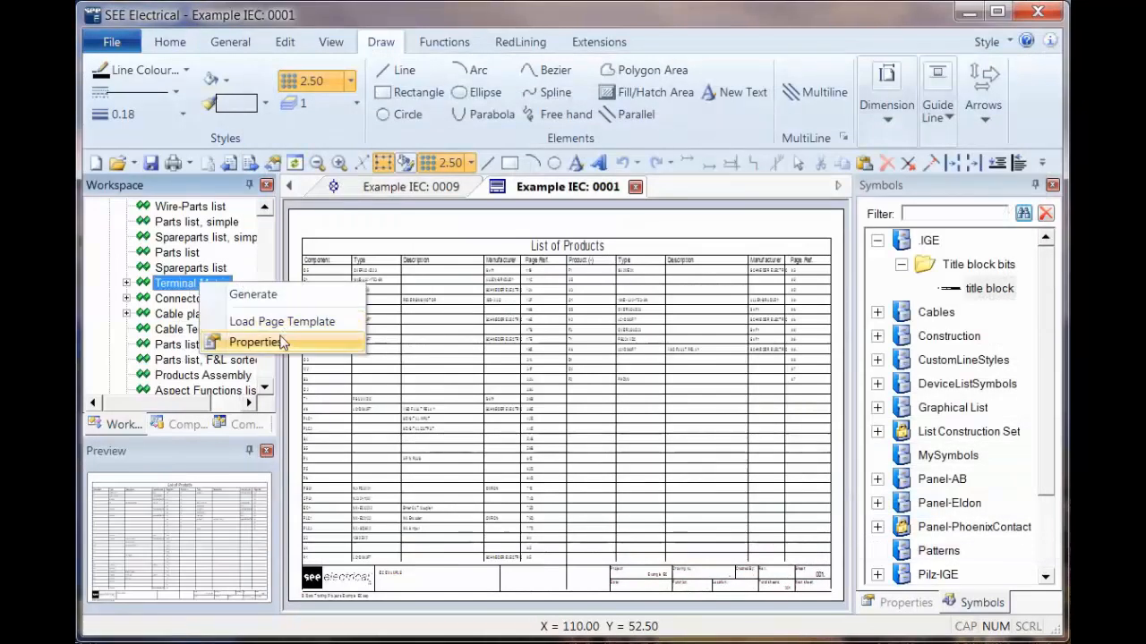
pyautogui.click(269, 342)
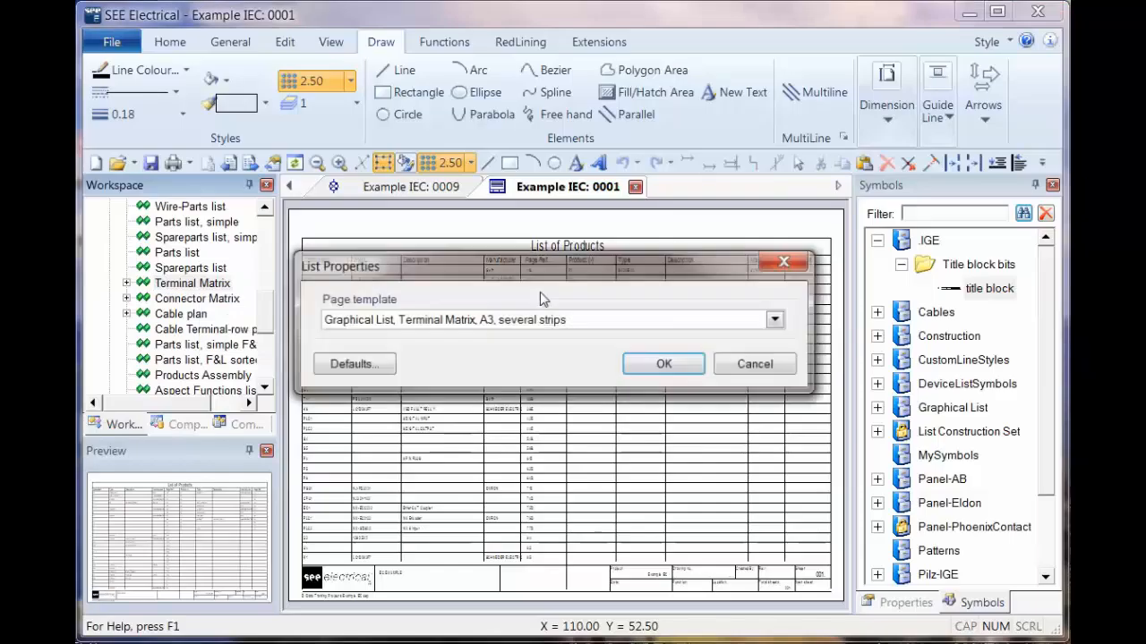
pyautogui.click(776, 320)
pyautogui.click(448, 335)
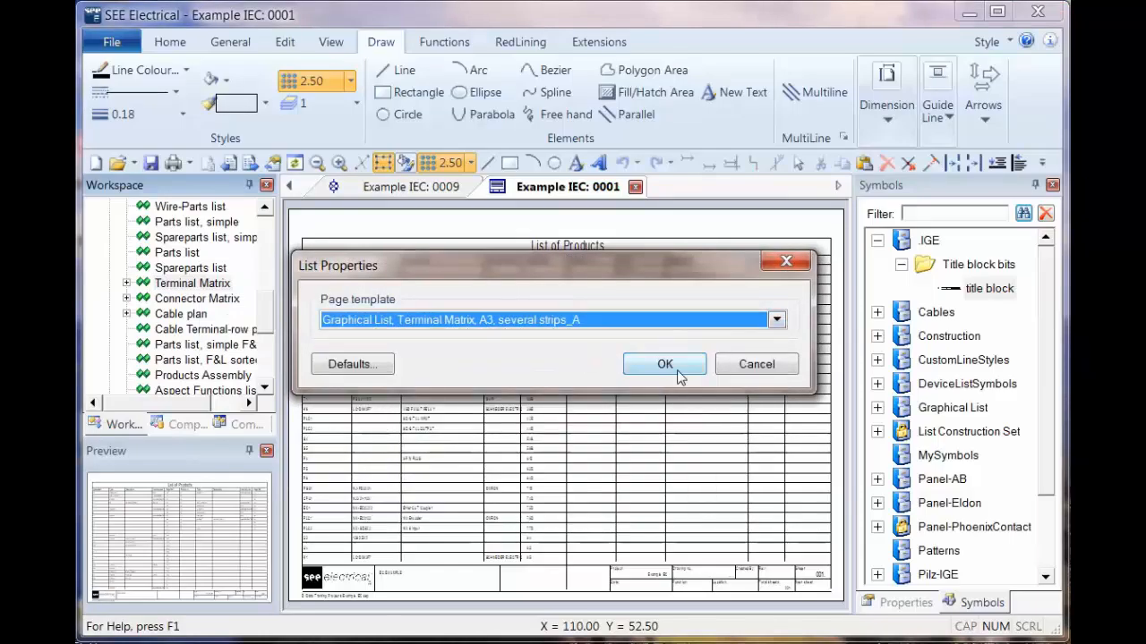
pyautogui.click(677, 364)
# Step: Generate the Terminal Matrix and open its page 0001 for strips X1, X2 and X3
pyautogui.click(204, 283)
pyautogui.rightClick(204, 283)
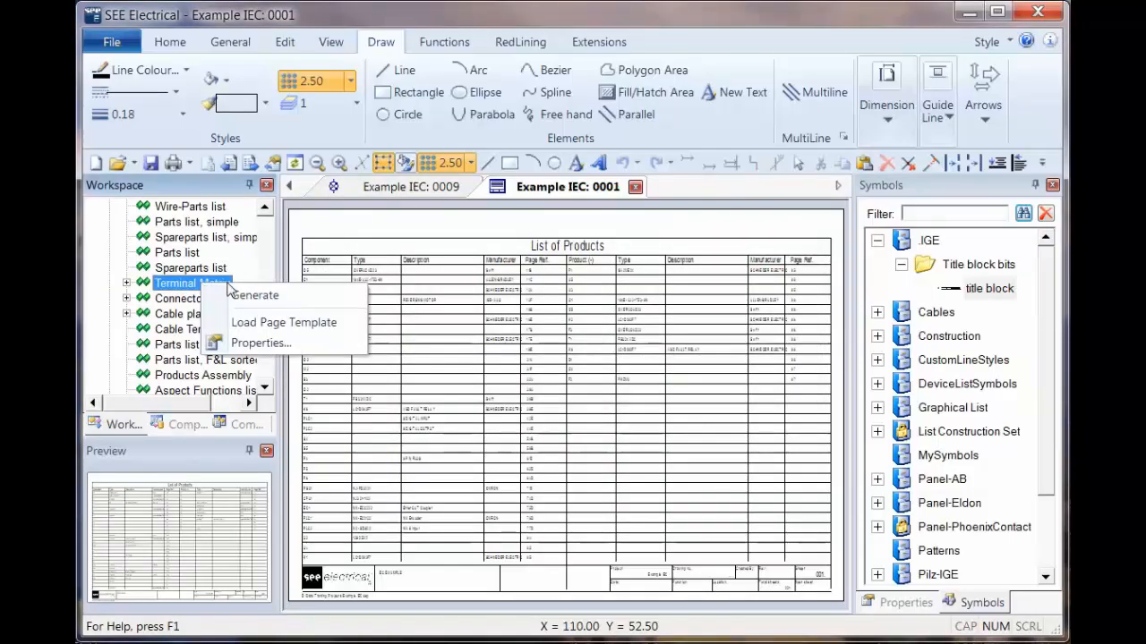
pyautogui.click(235, 290)
pyautogui.click(126, 282)
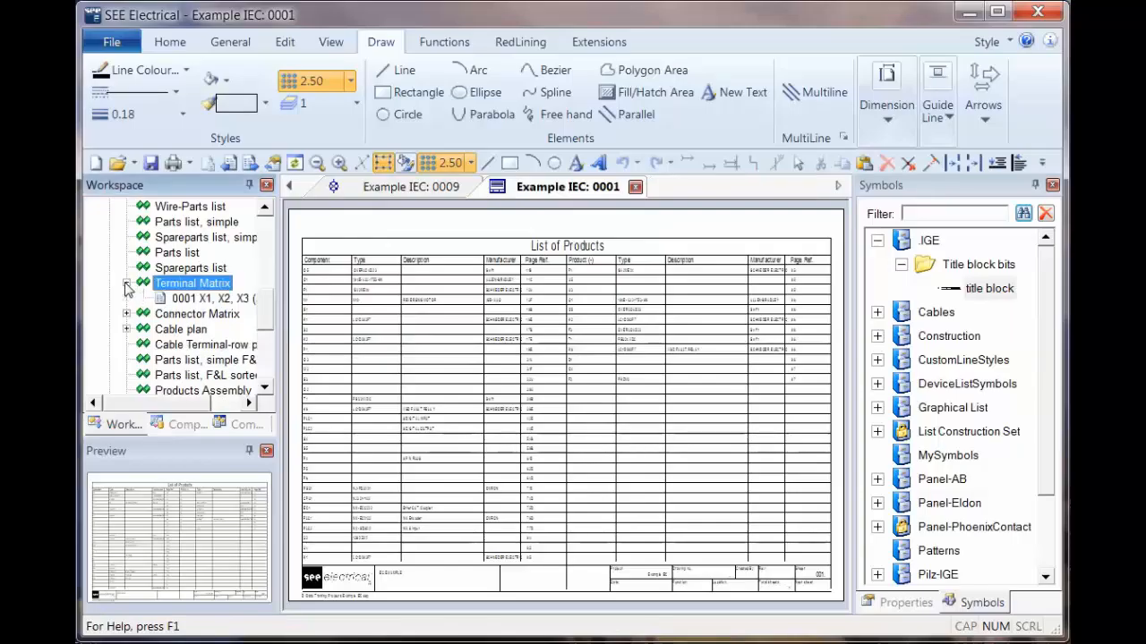
pyautogui.click(201, 300)
pyautogui.doubleClick(201, 300)
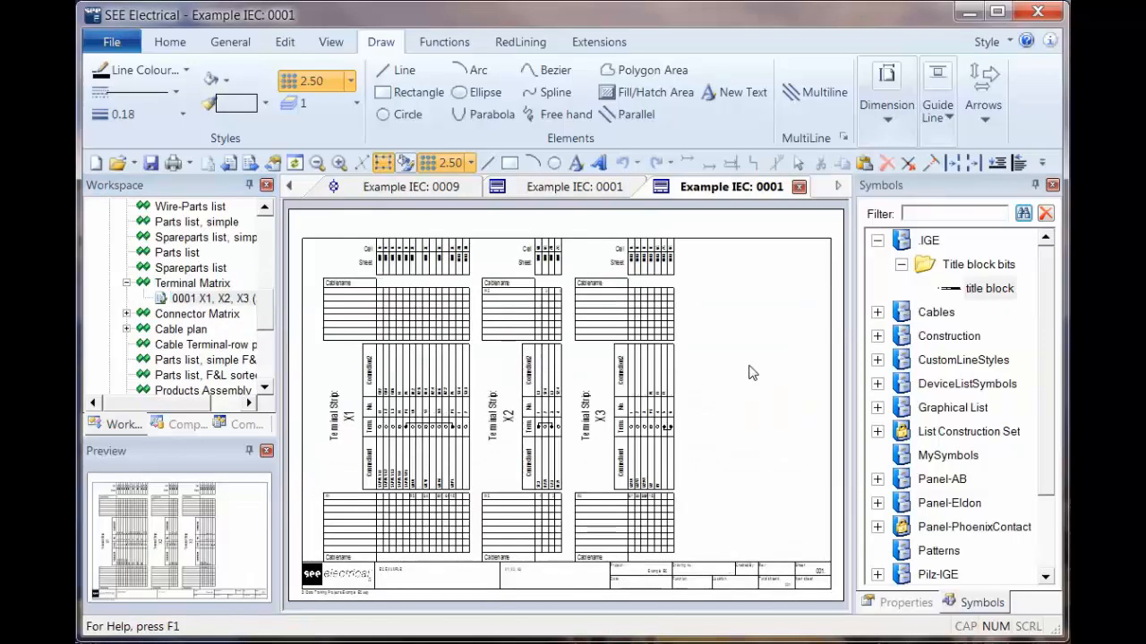
# Step: Check the terminal column and header blocks of strip X1 on the generated Terminal Matrix page
pyautogui.click(396, 387)
pyautogui.click(379, 410)
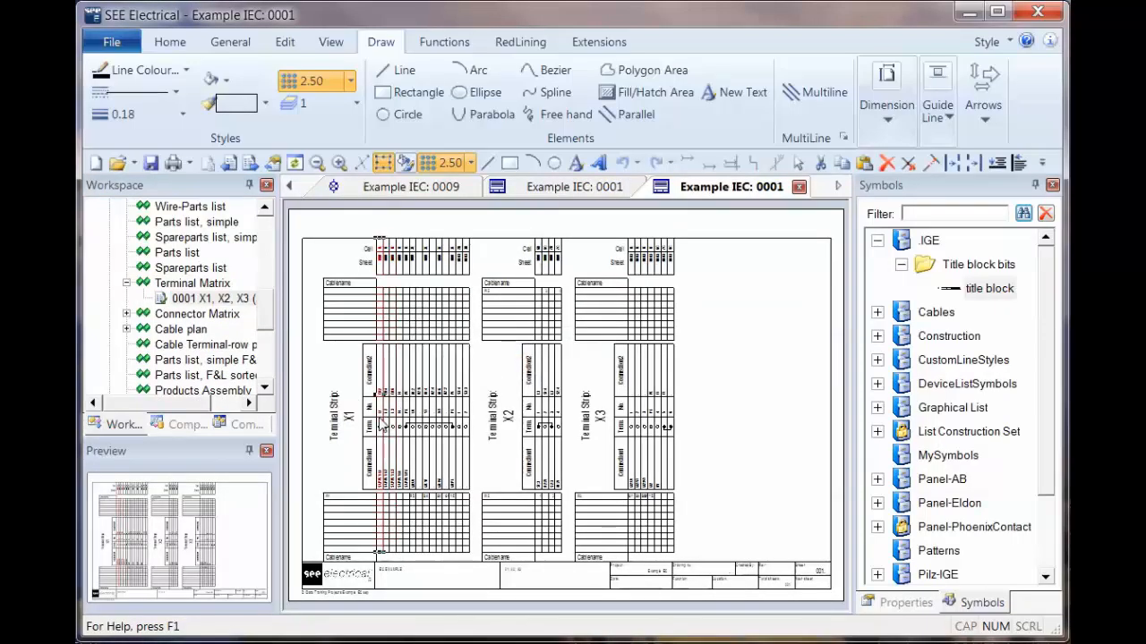
pyautogui.click(338, 387)
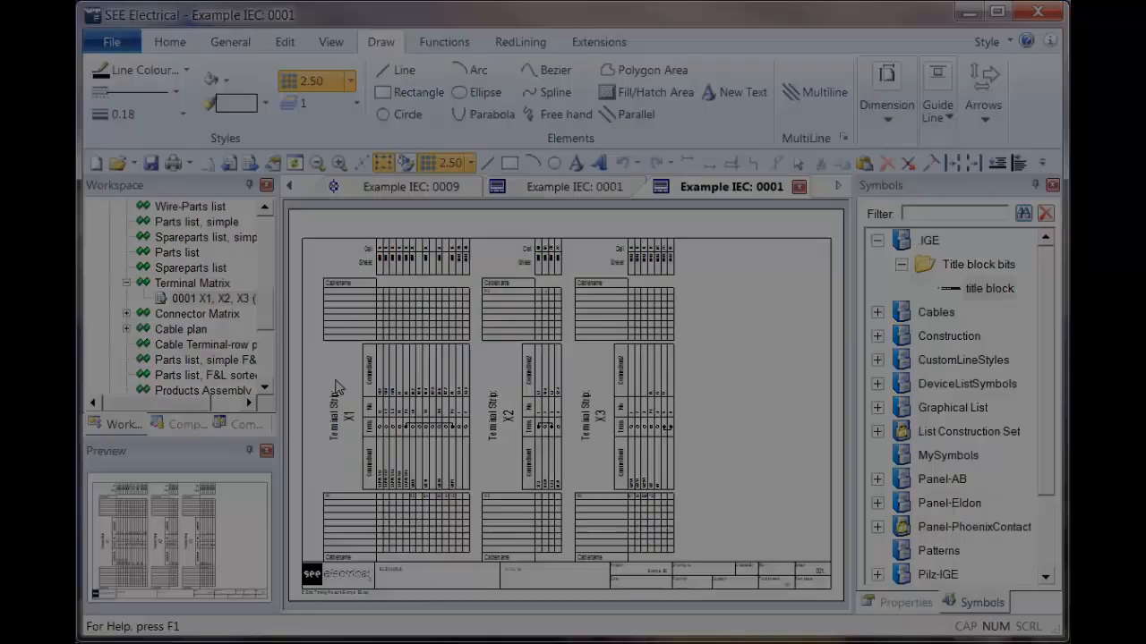